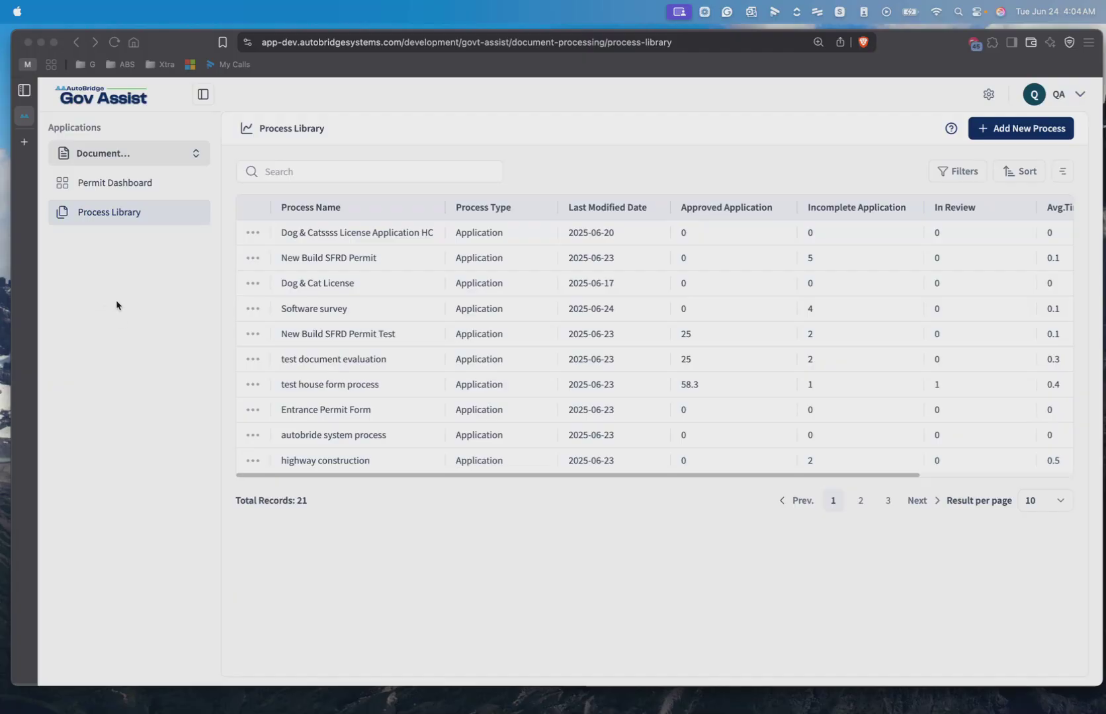
Switch from the Document Processing application to the Permits application
left_click(140, 158)
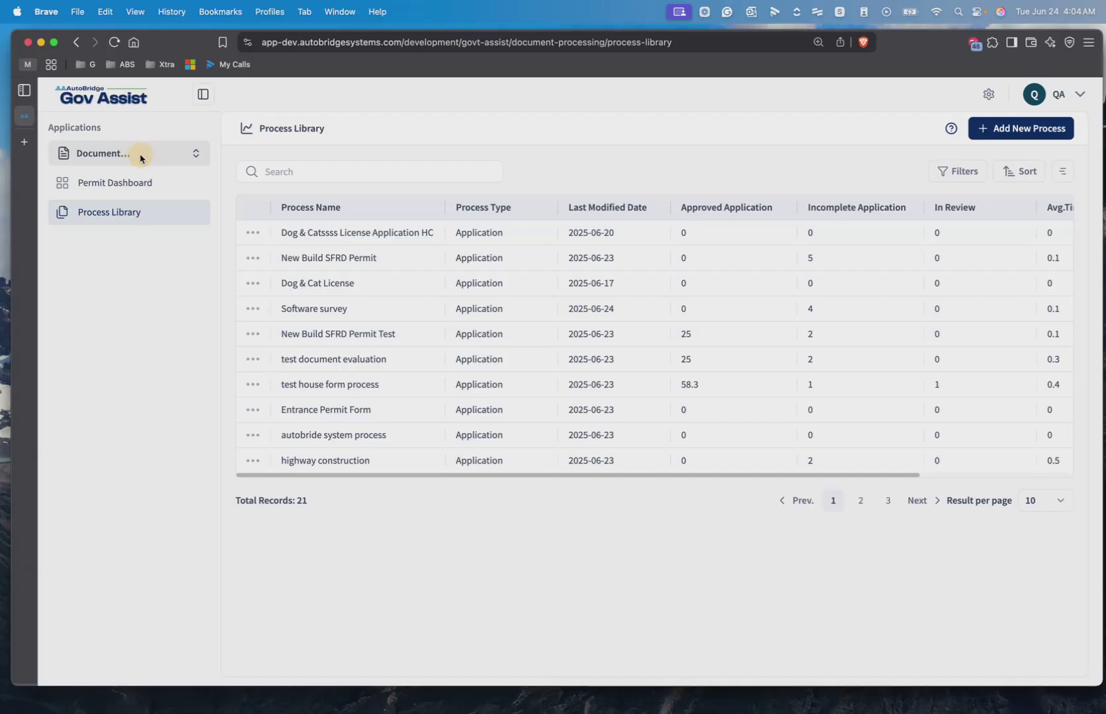
left_click(184, 159)
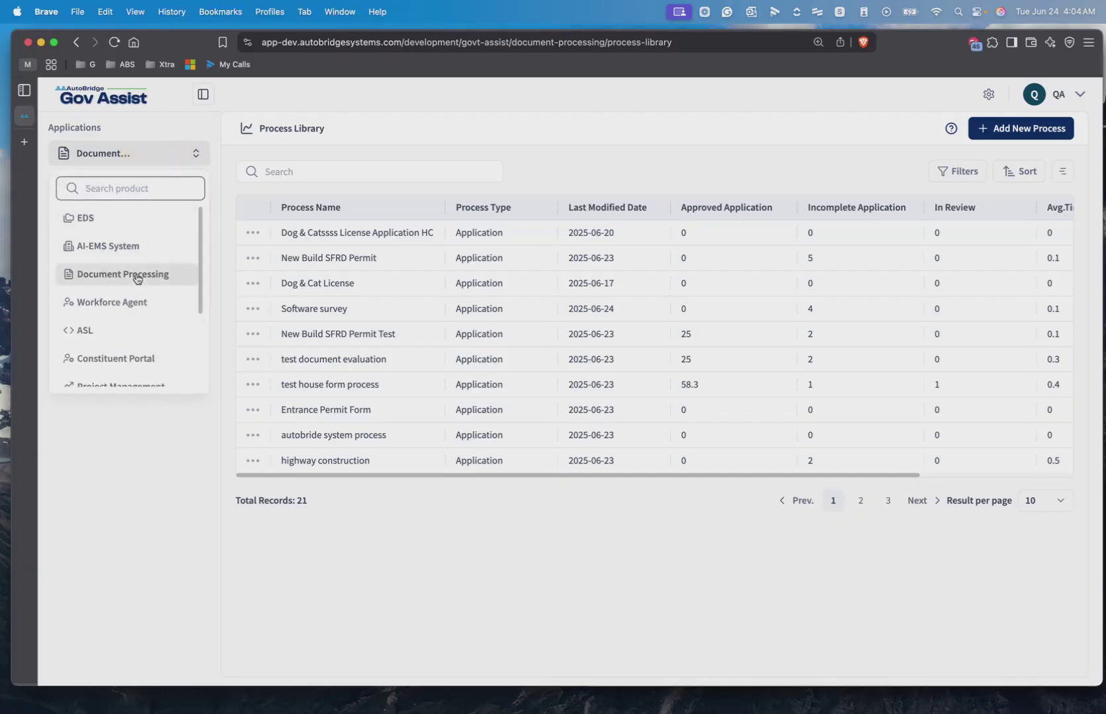
scroll(135, 278, "down", 5)
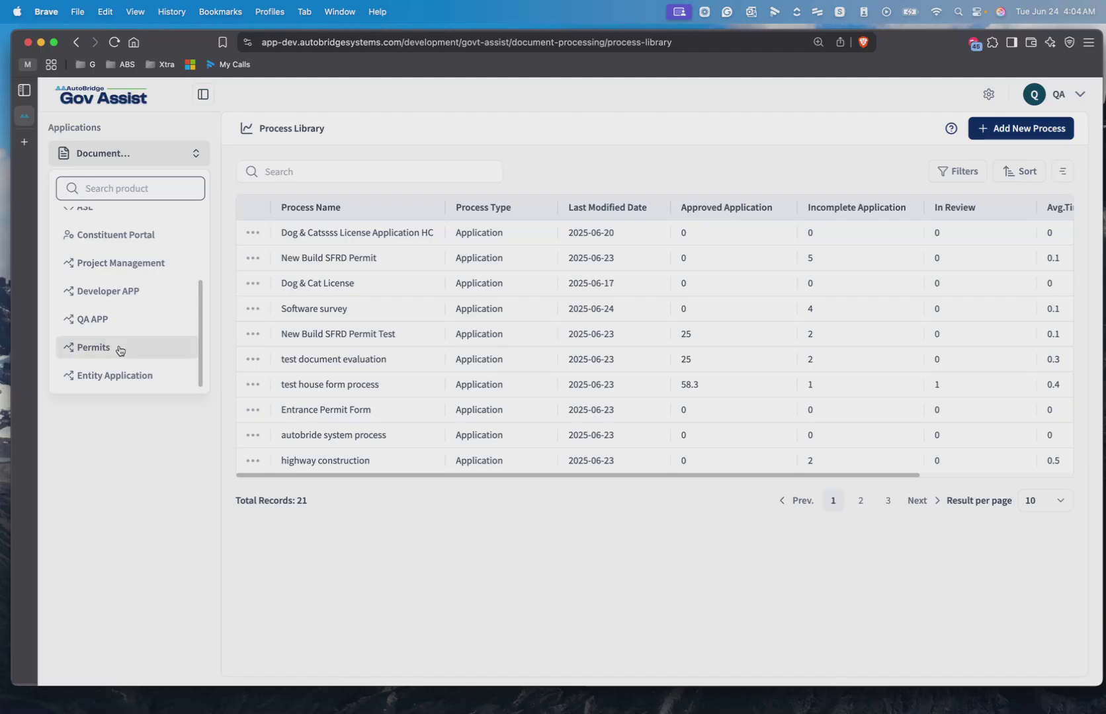
left_click(119, 348)
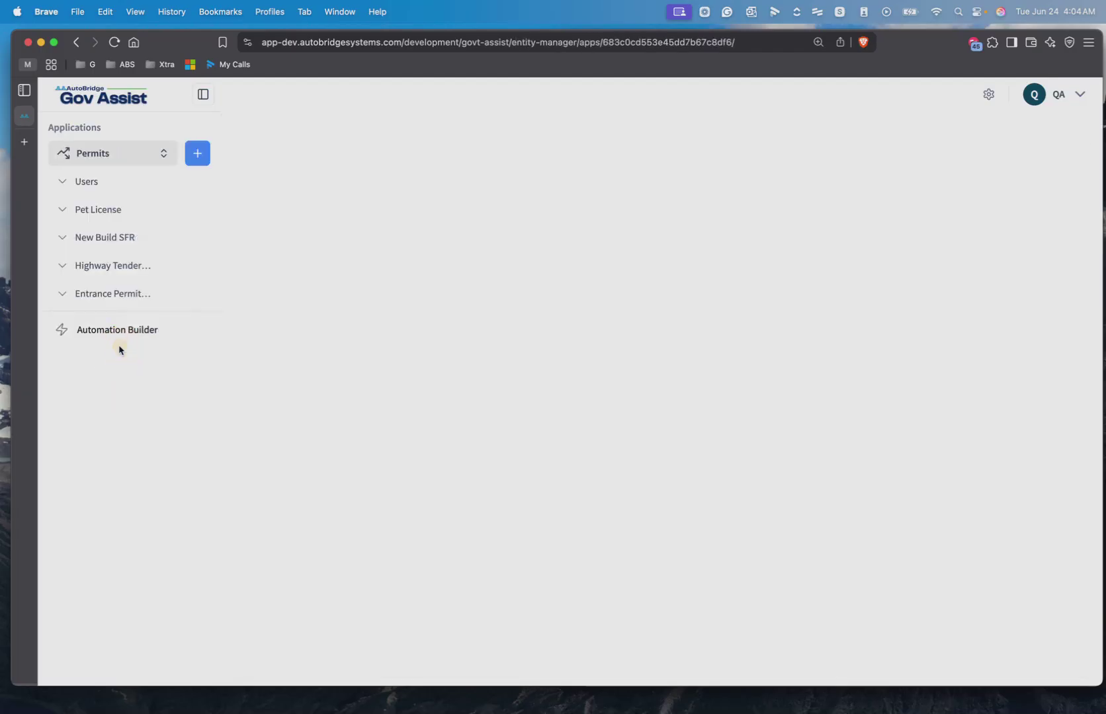
Open the Entrance Permit Application's records, and go to the entity's field configuration
left_click(119, 296)
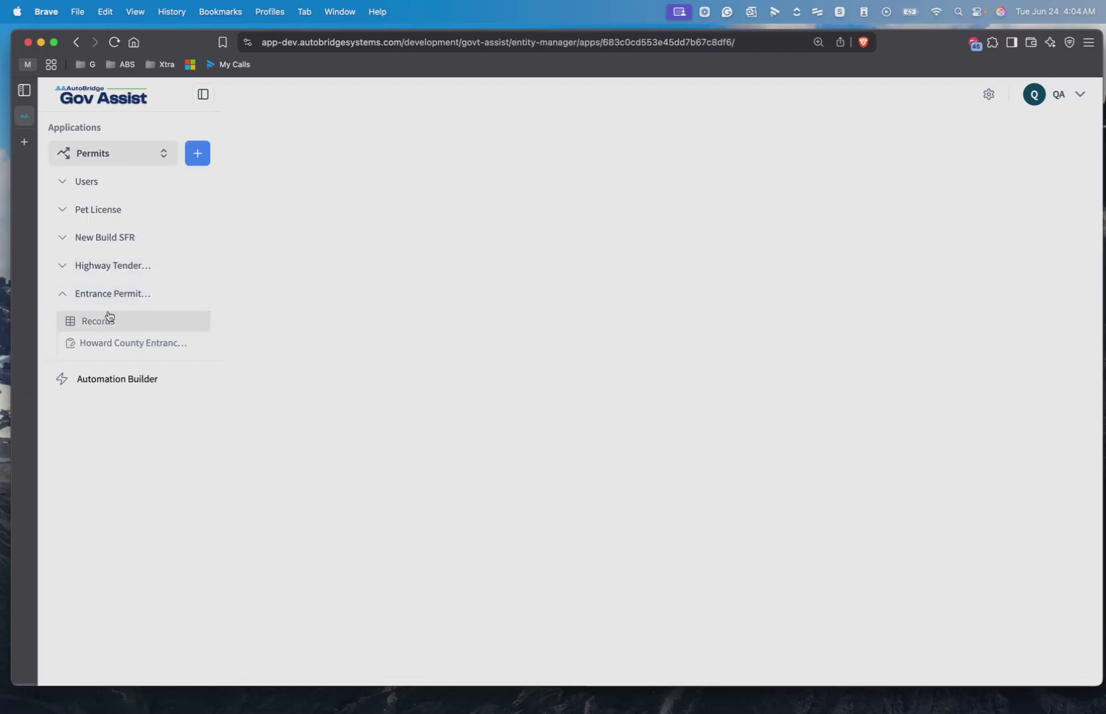
left_click(104, 321)
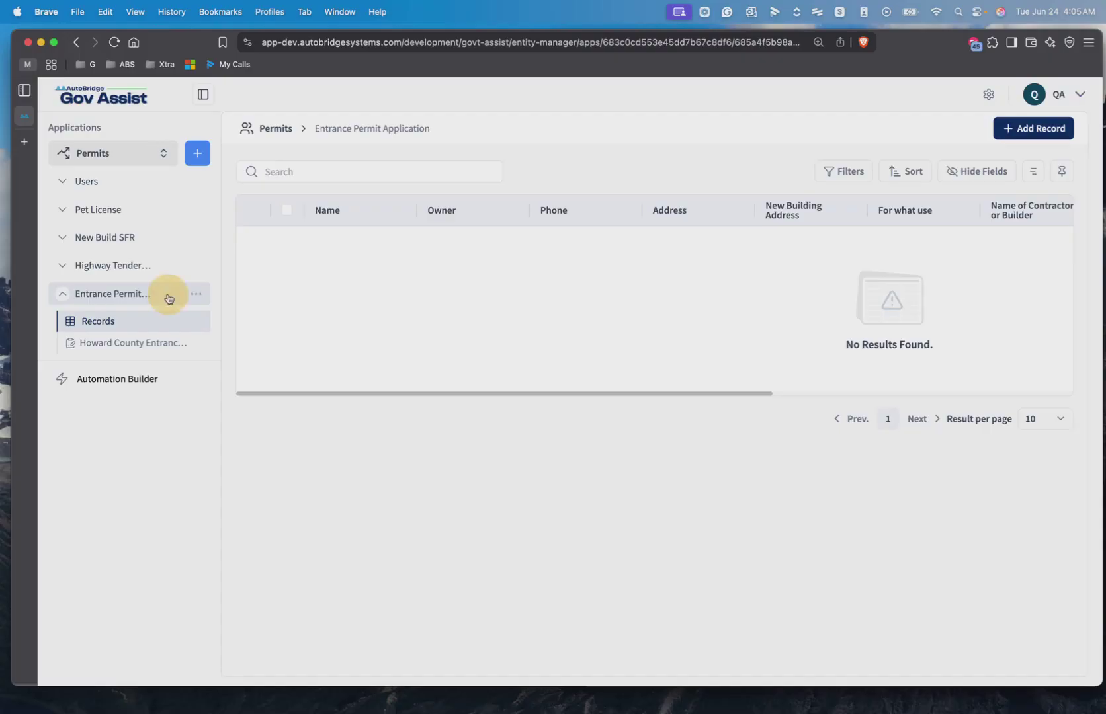
left_click(191, 295)
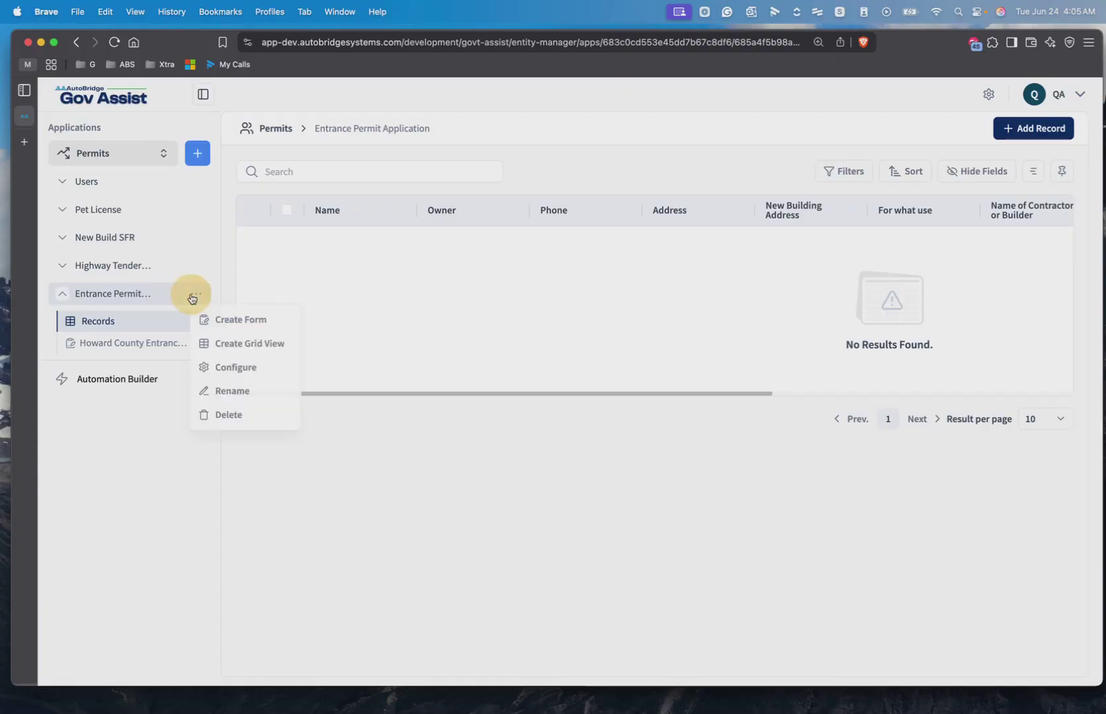
left_click(220, 367)
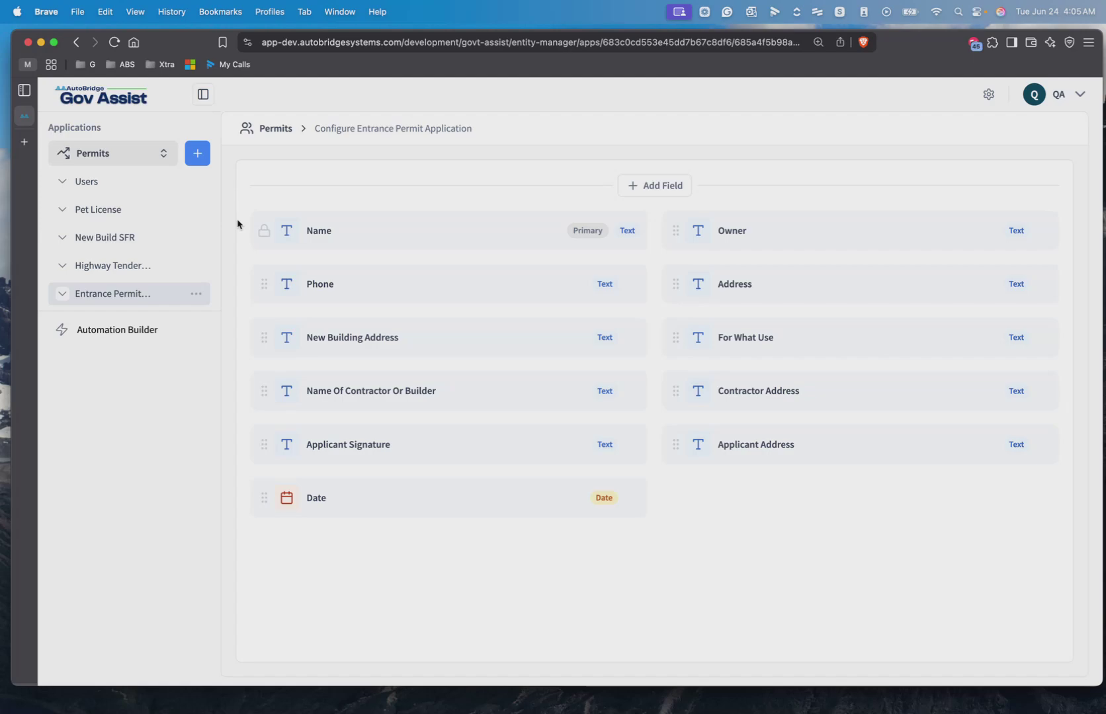
Compare the configured fields side by side with the Howard County Entrance Permit PDF, and restore the full-width layout with the application navigation expanded
mouse_move(1102, 454)
left_mouse_down()
mouse_move(576, 453)
mouse_move(1103, 473)
left_mouse_up()
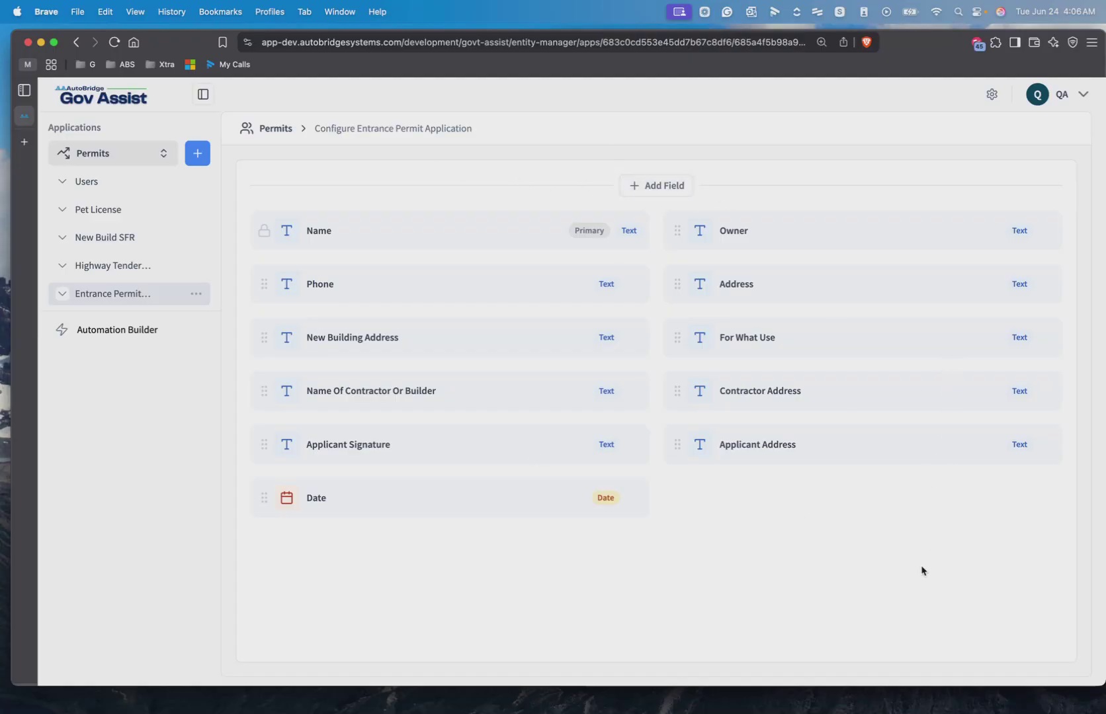
left_click_drag(1101, 463, 580, 480)
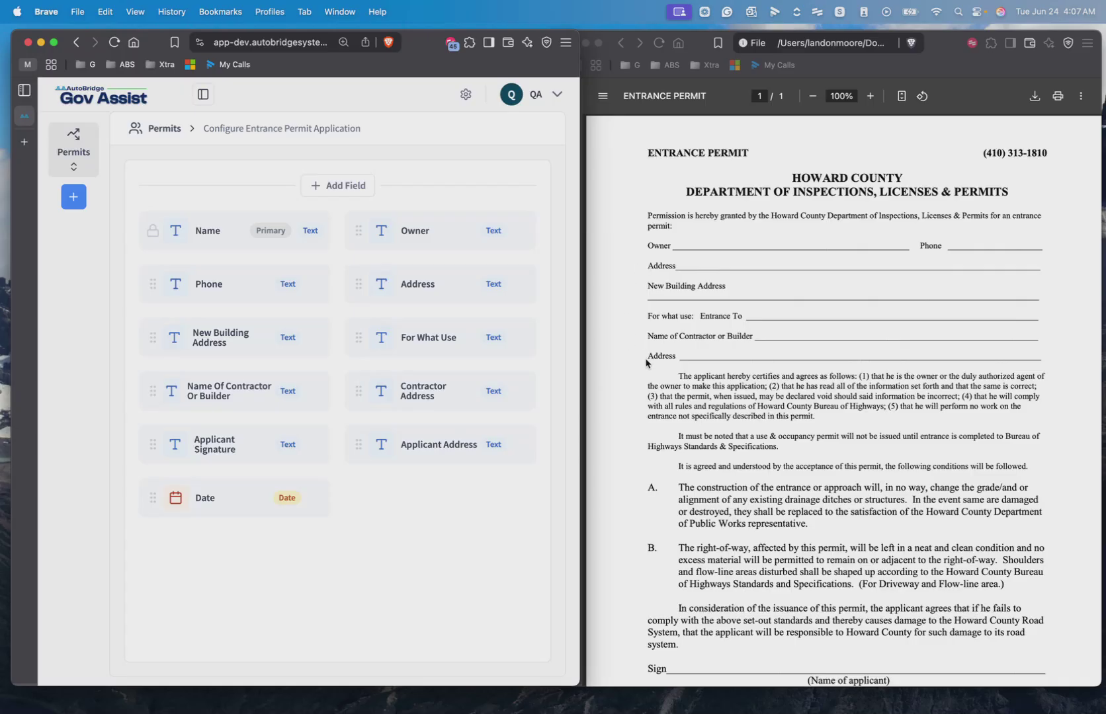
scroll(665, 392, "down", 2)
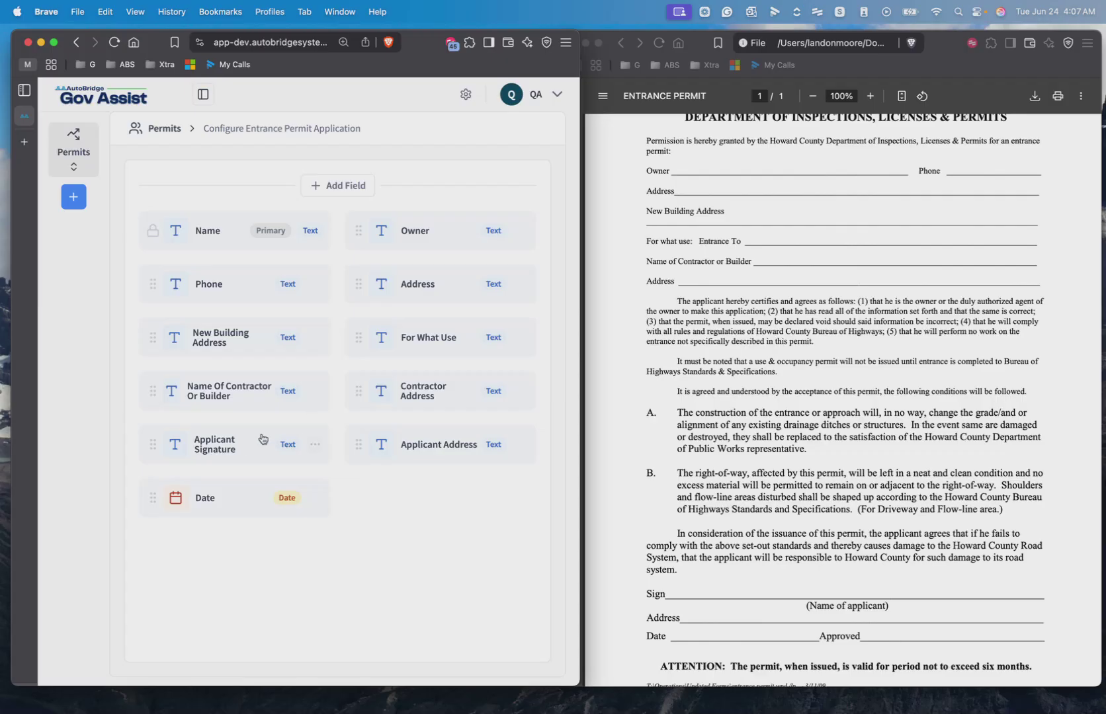
mouse_move(224, 459)
mouse_move(226, 504)
key("ctrl+alt+Return")
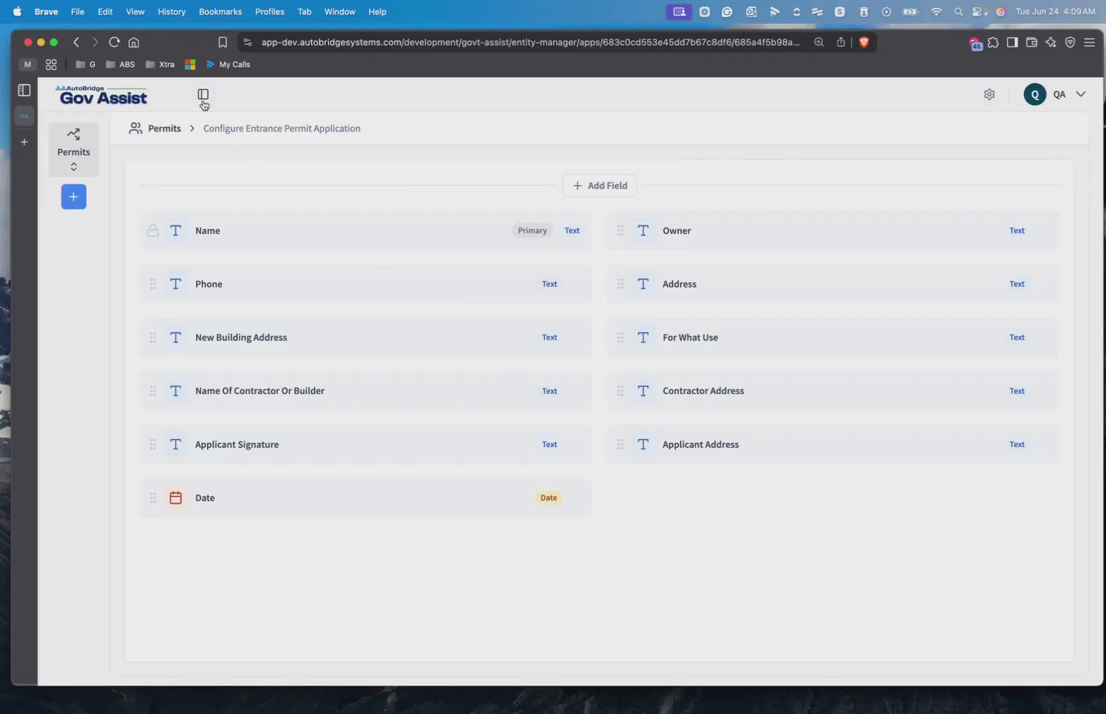
left_click(203, 95)
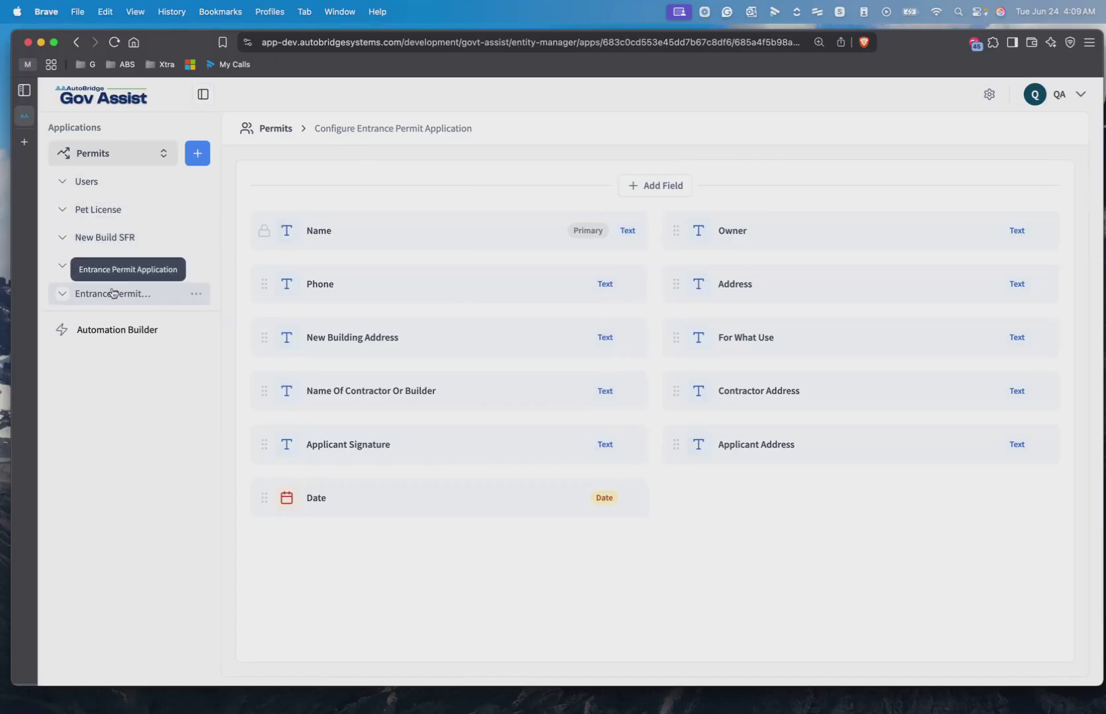
Add a Textarea field with the name and label Reviewer Comments to the Entrance Permit Application, and check its settings
left_click(654, 189)
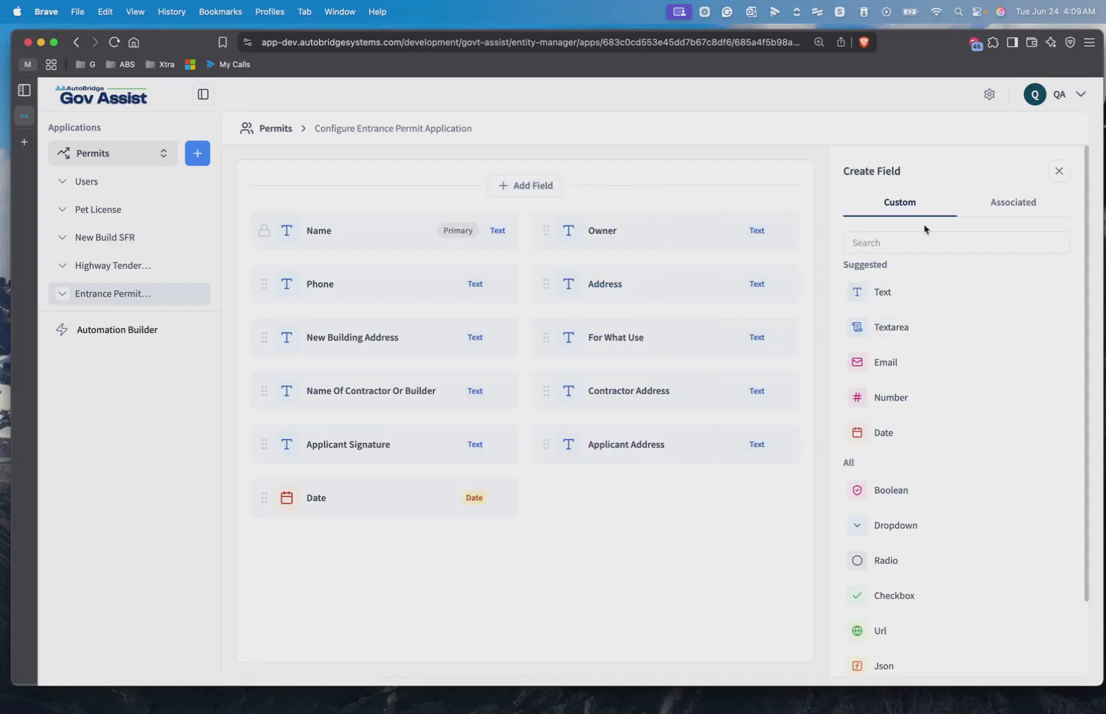
left_click(906, 334)
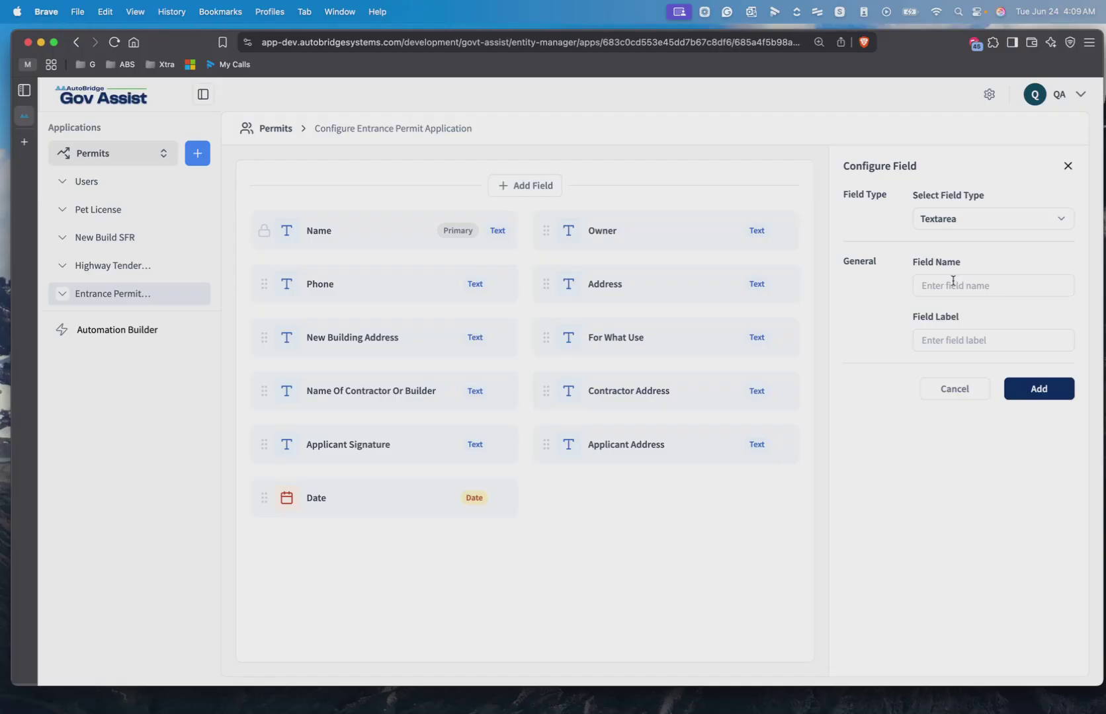
left_click(946, 283)
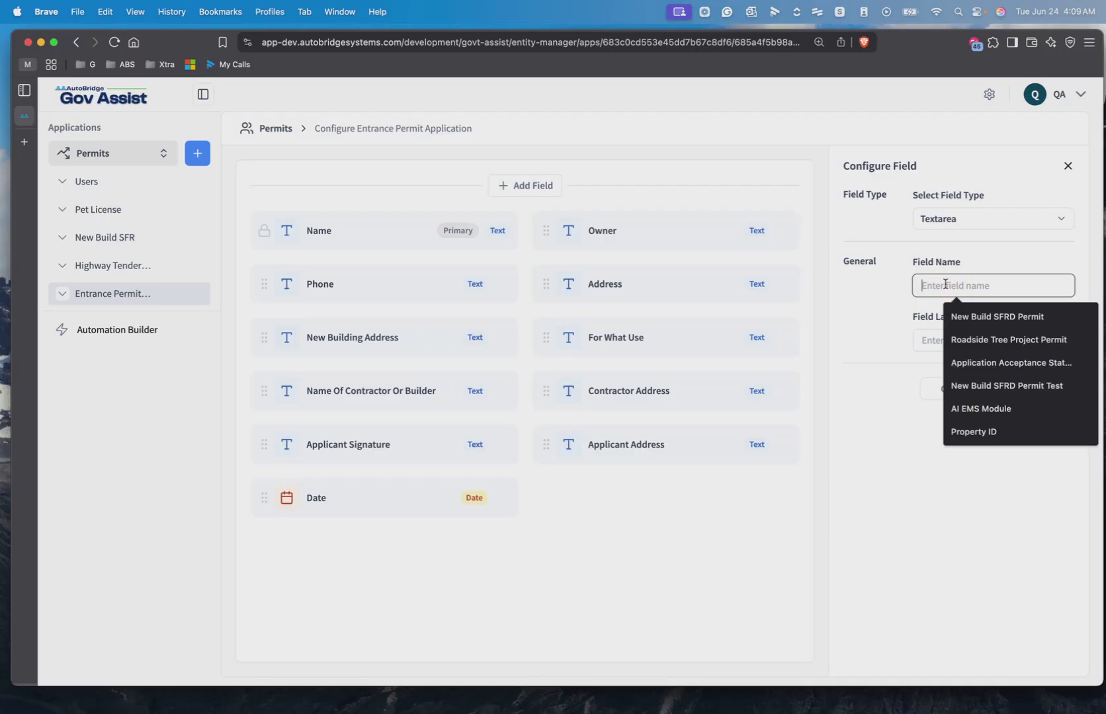
type("Reviewer Co")
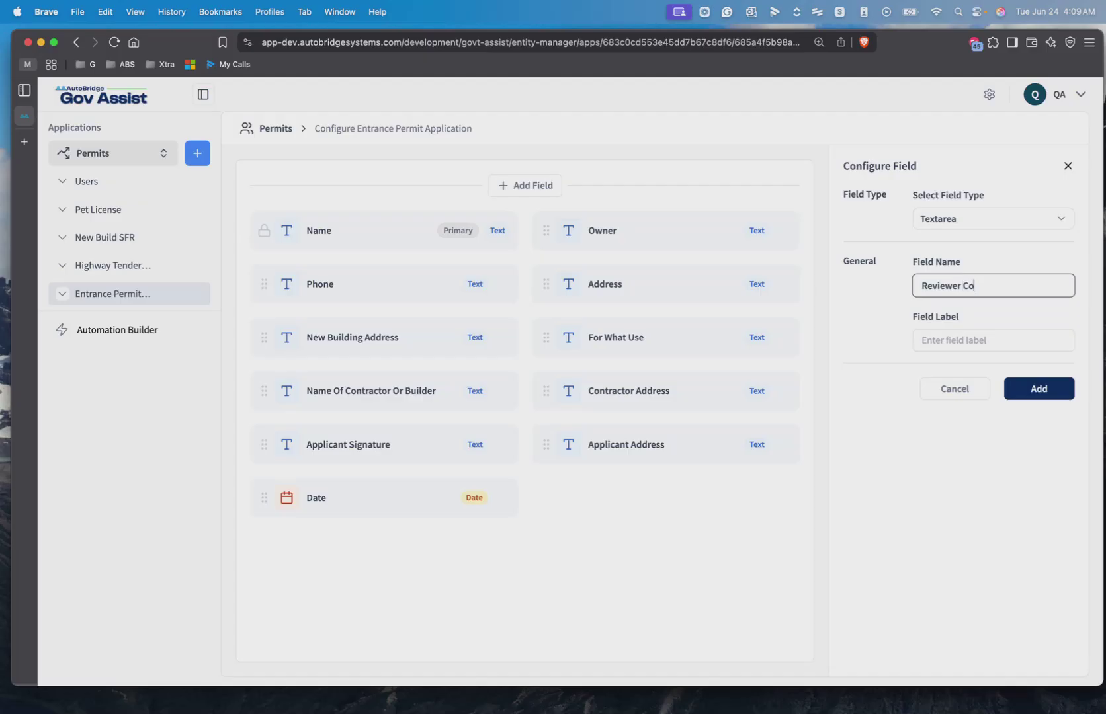
type("mments")
triple_click(946, 285)
key("super+c")
left_click(949, 336)
key("super+v")
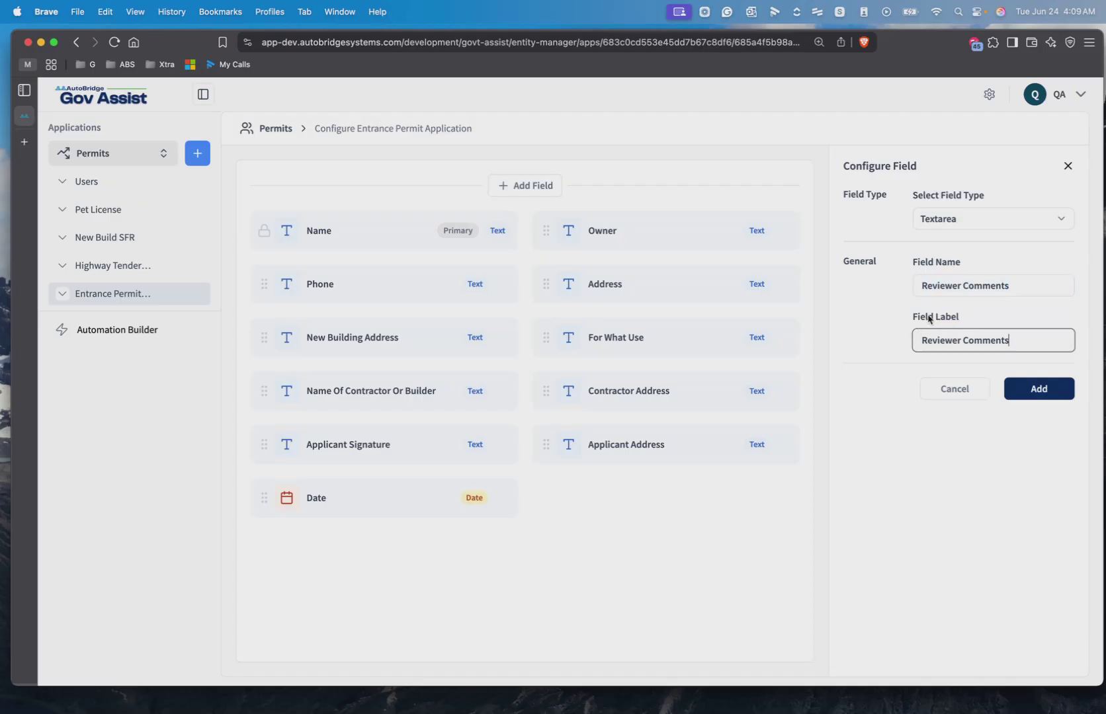
left_click(898, 341)
left_click(1031, 390)
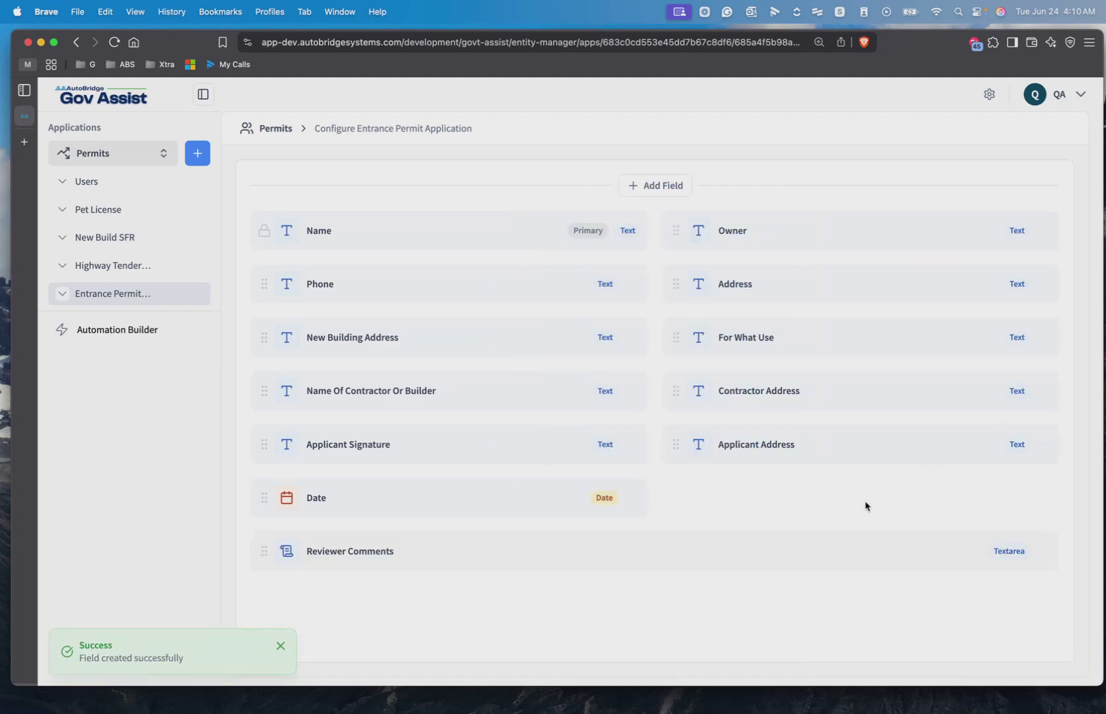
left_click(409, 559)
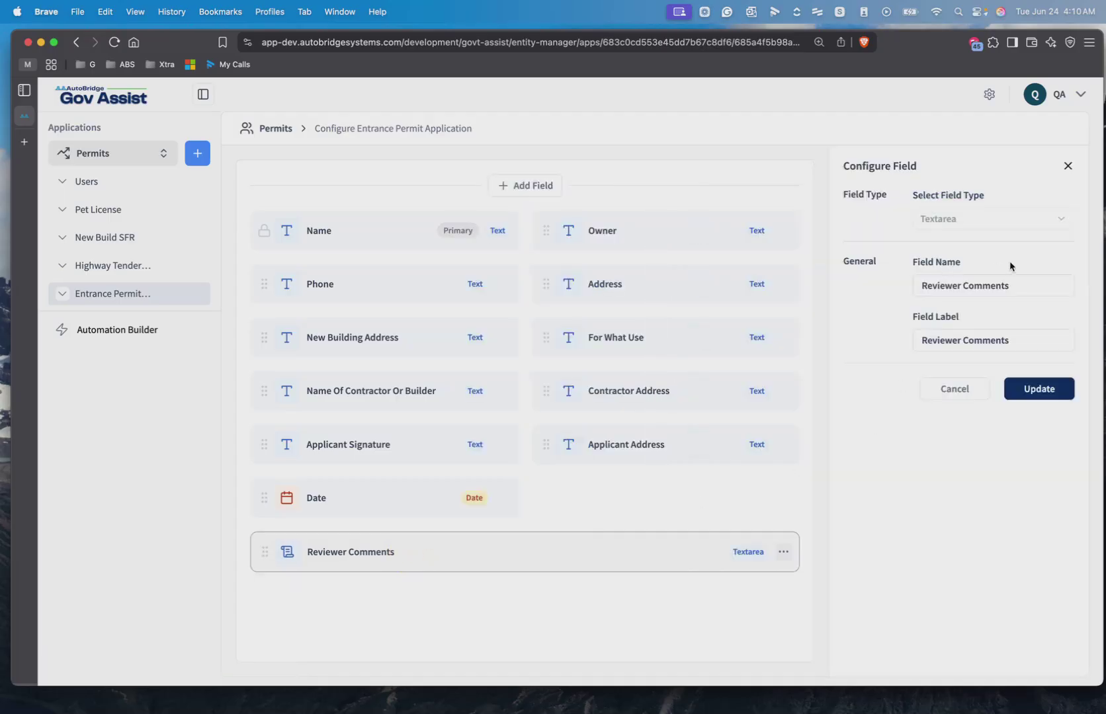
left_click(1068, 167)
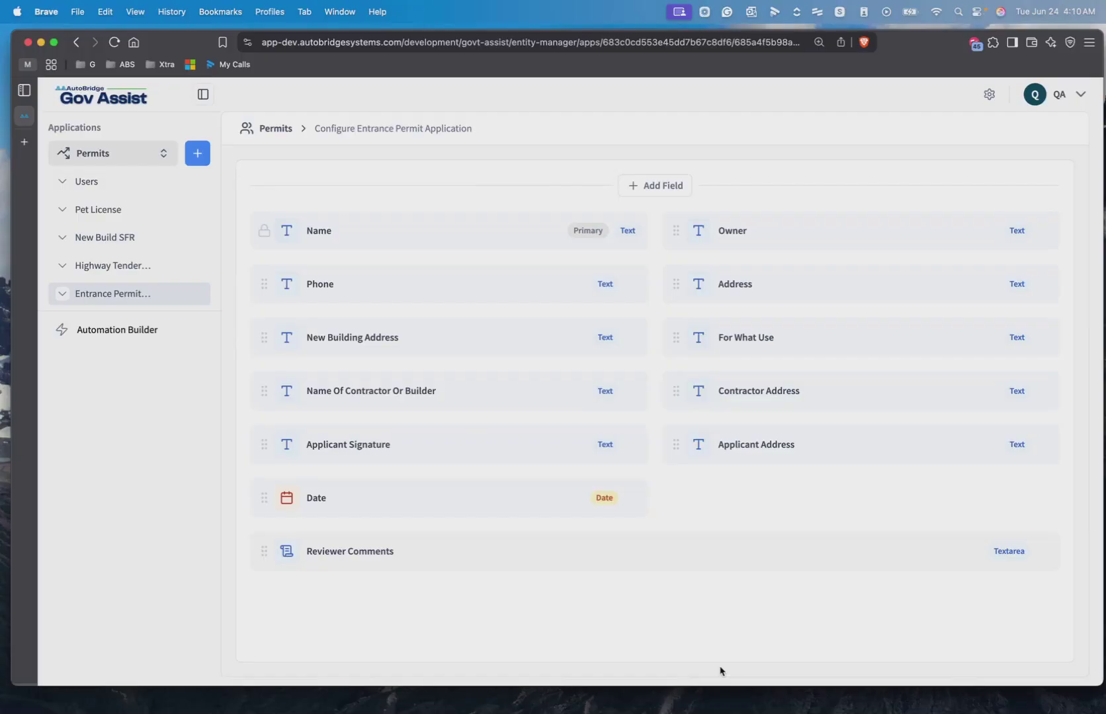
Create a Dropdown field with both its name and label set to Reviewer Status
left_click(679, 191)
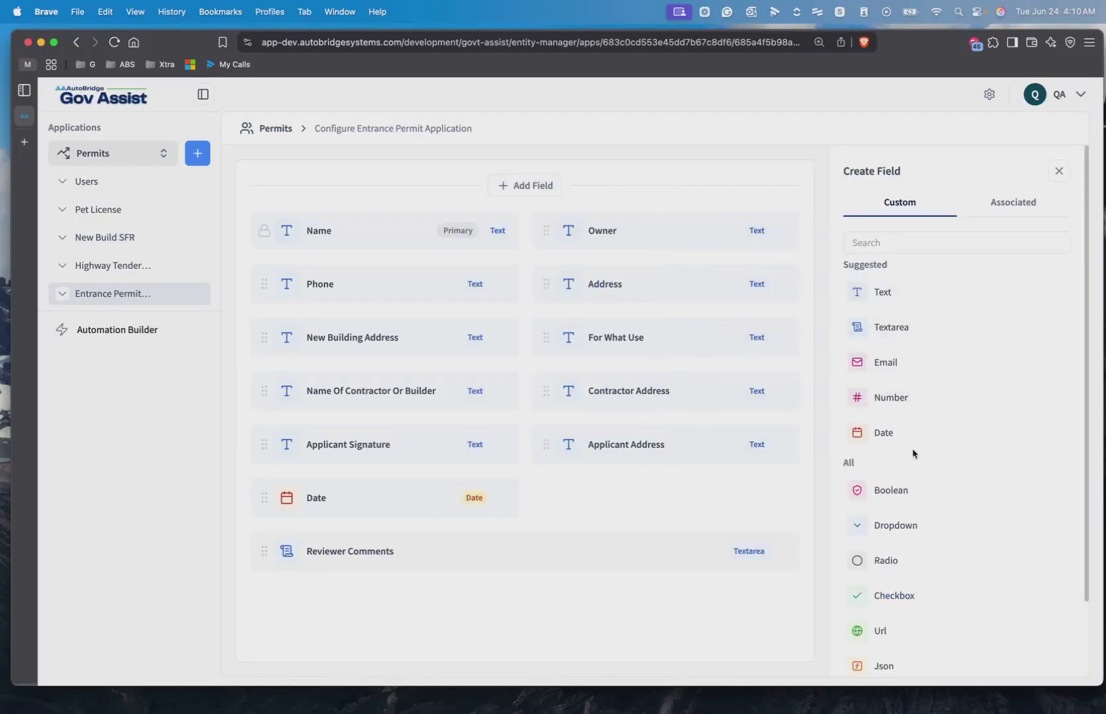
left_click(920, 528)
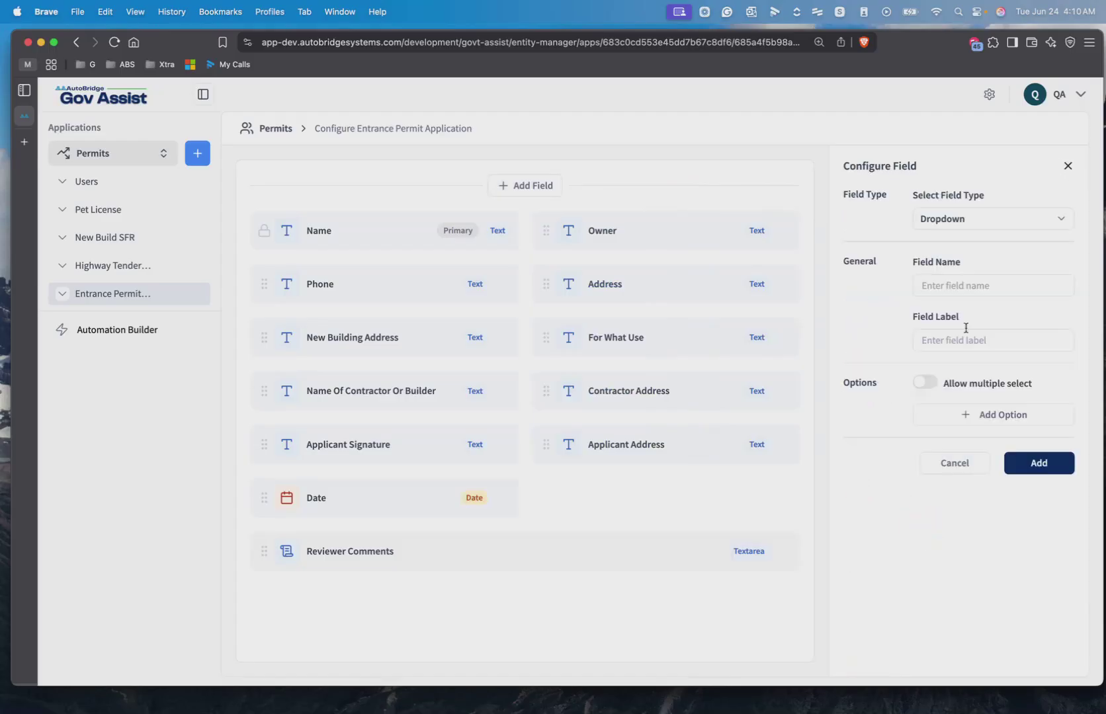
left_click(970, 285)
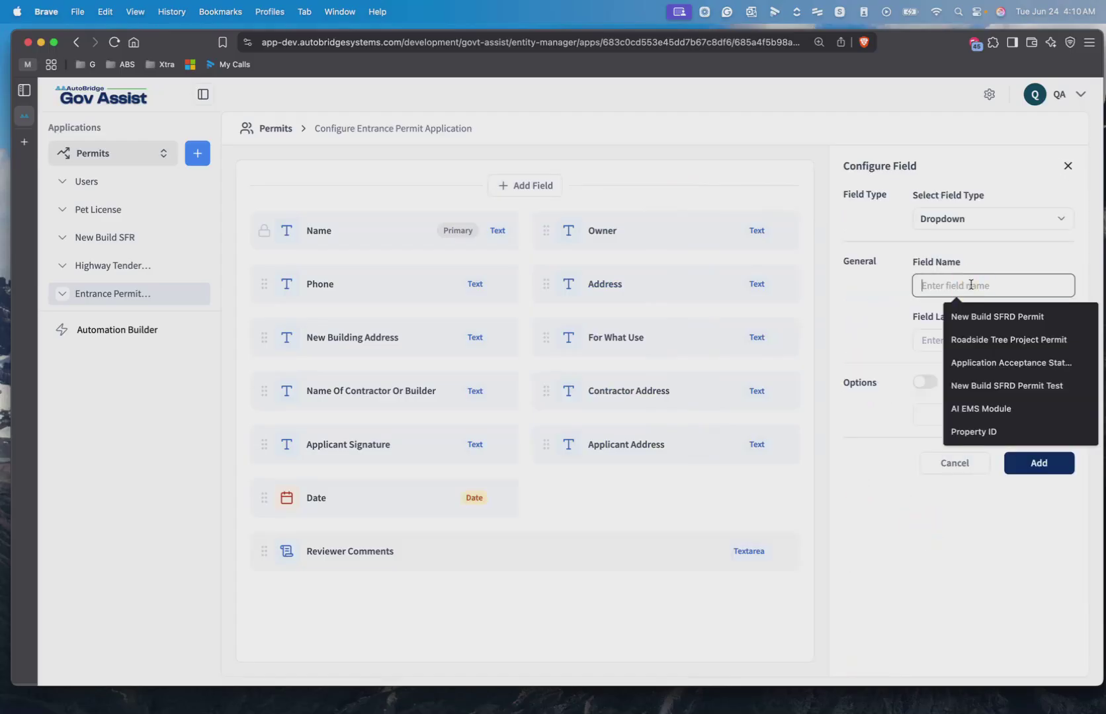
type("Re")
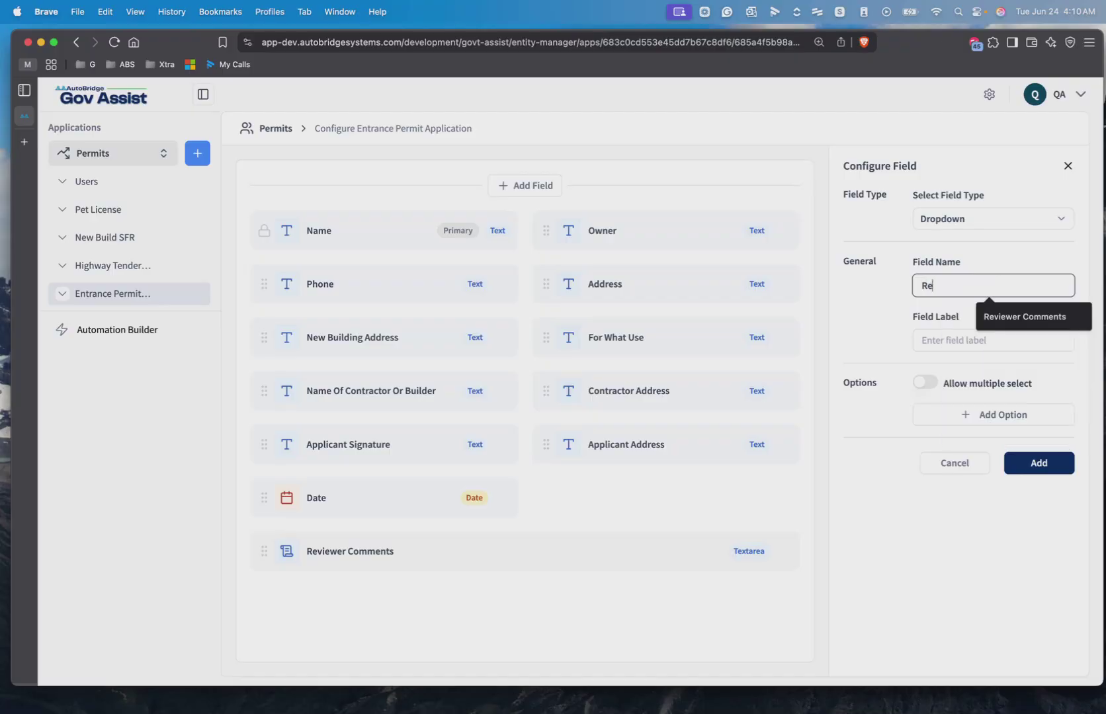
type("viewer Status")
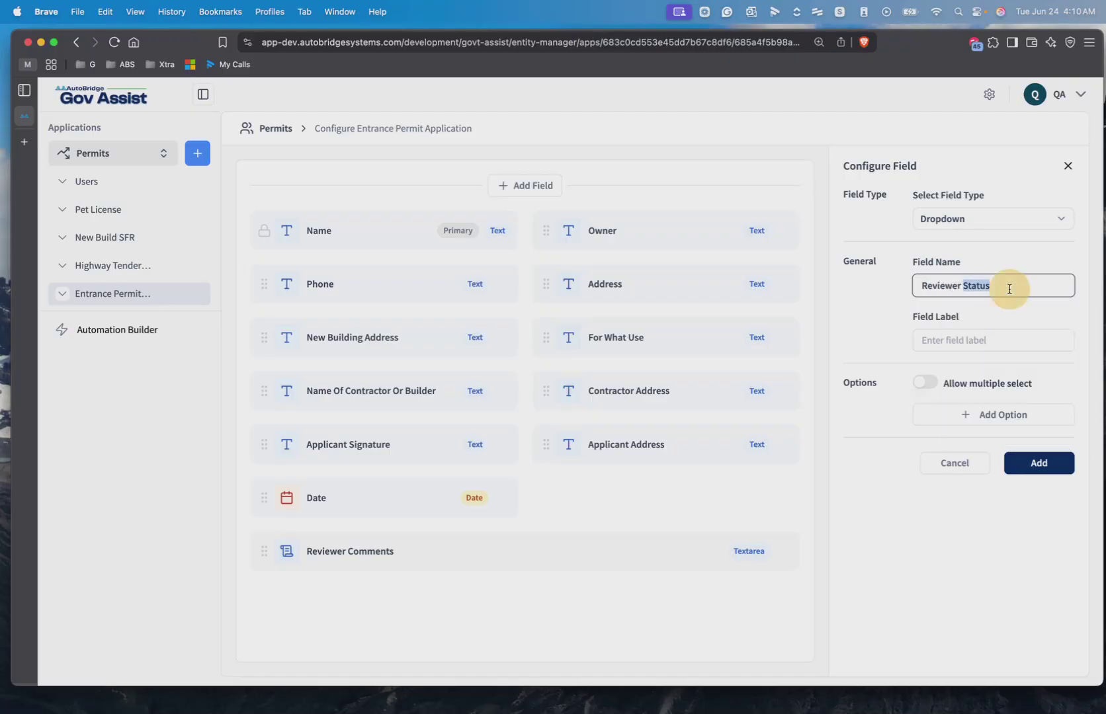
triple_click(1010, 289)
left_click(986, 347)
key("super+v")
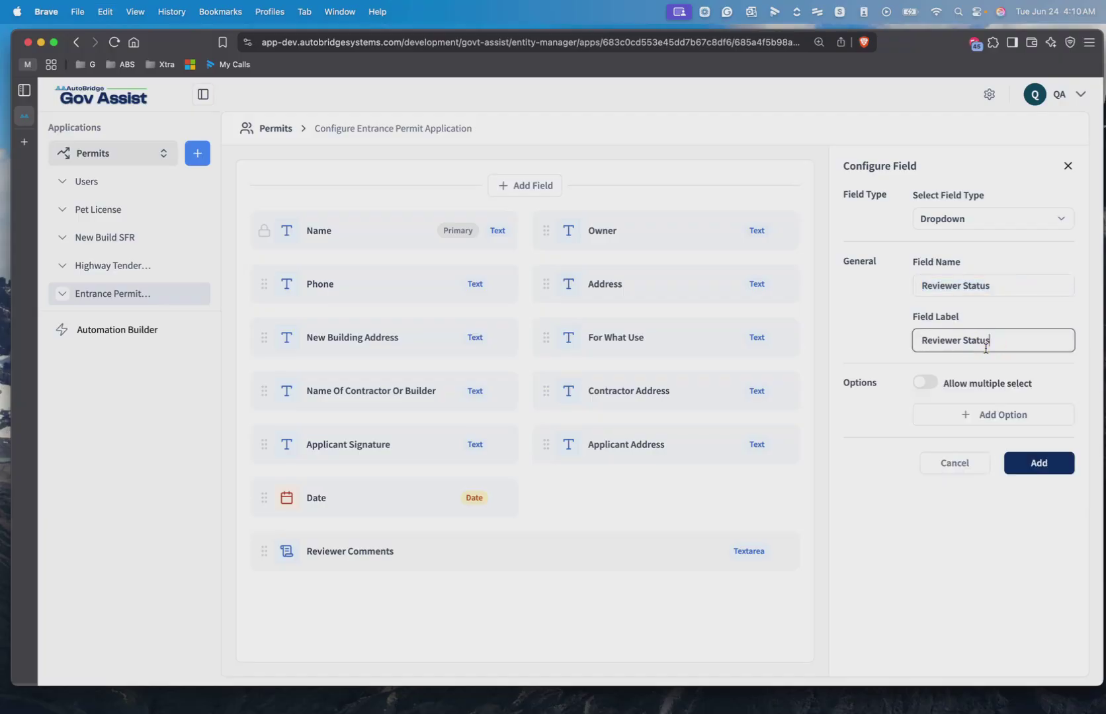
Give the Reviewer Status dropdown the options Denied, Cancelled and Approved, and add it to the entity
left_click(950, 423)
left_click(970, 418)
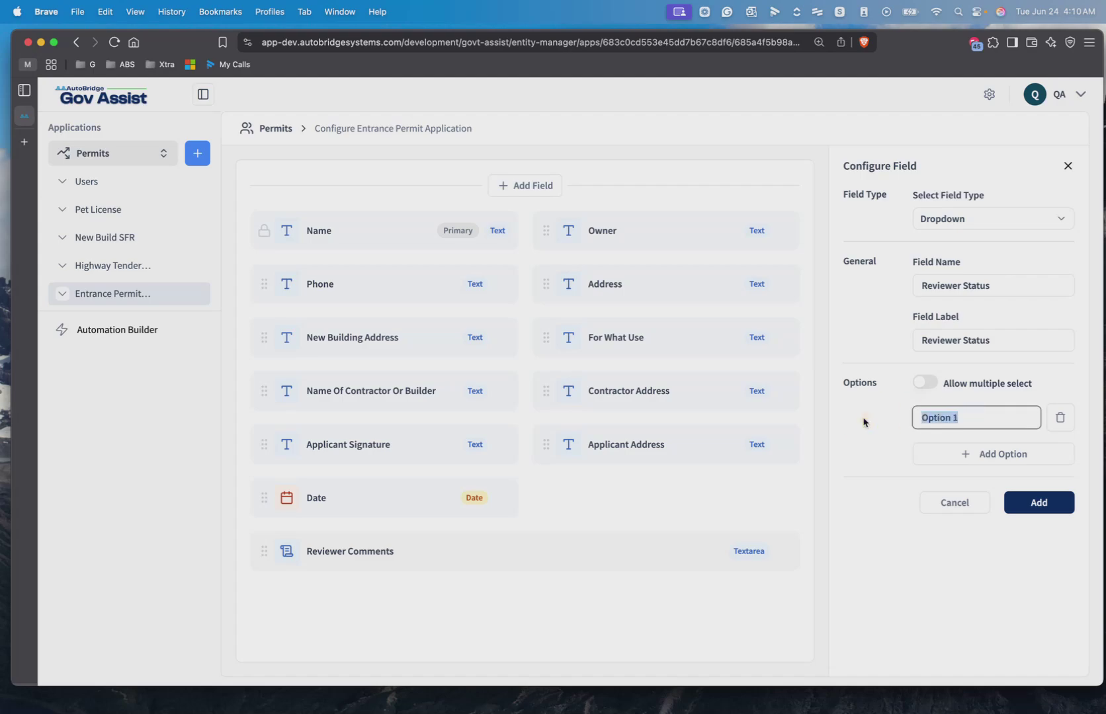
type("Denied")
key("Return")
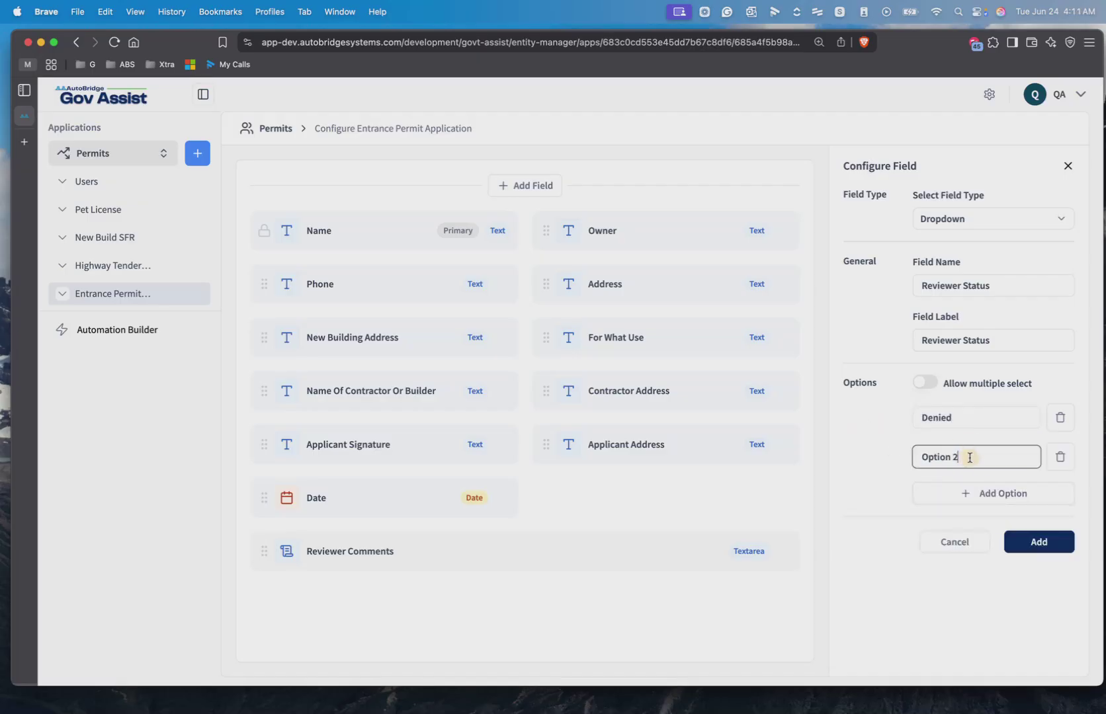
type("Cancelled")
left_click(942, 493)
type("Approved")
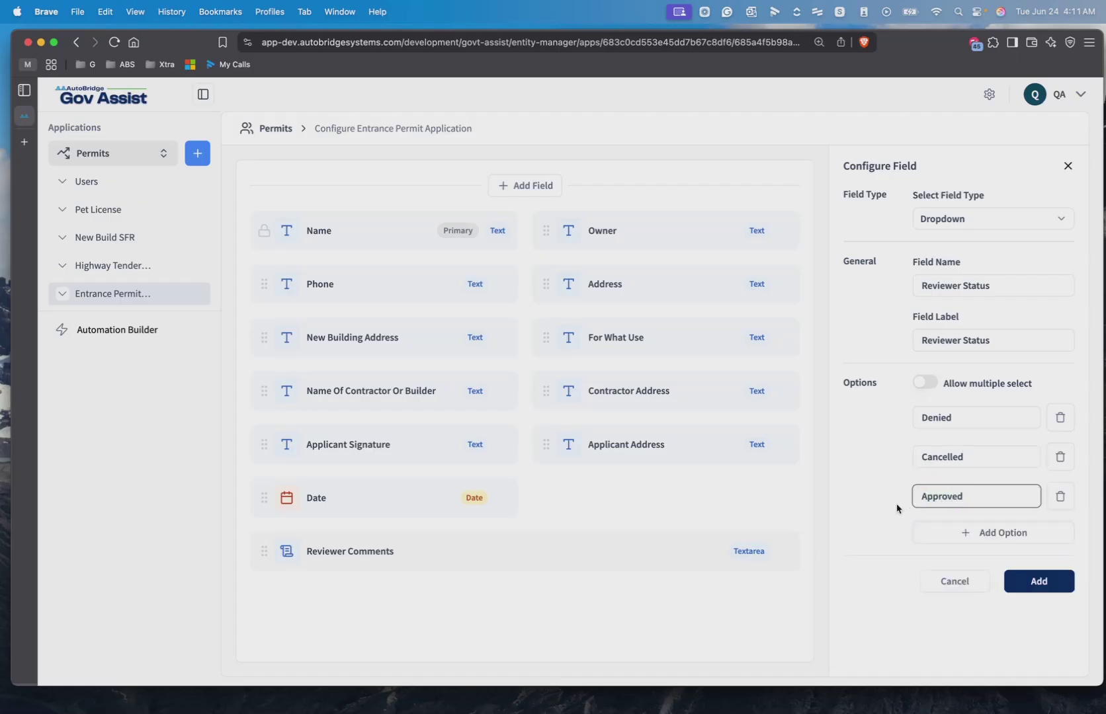
left_click(1035, 583)
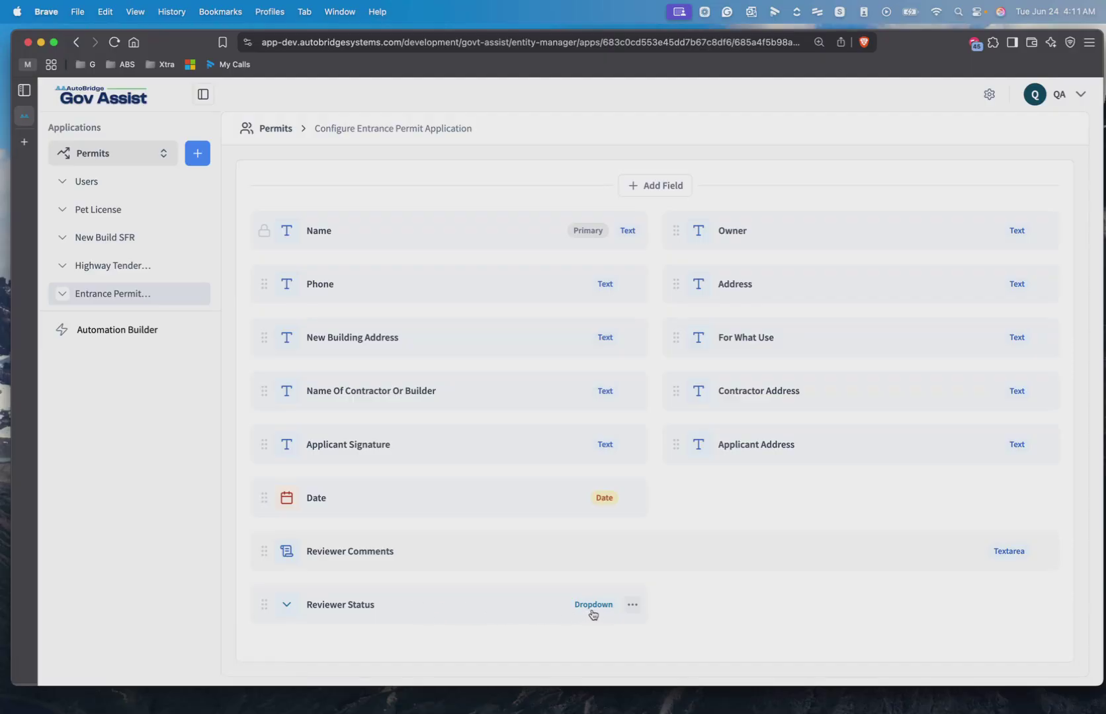
left_click(732, 600)
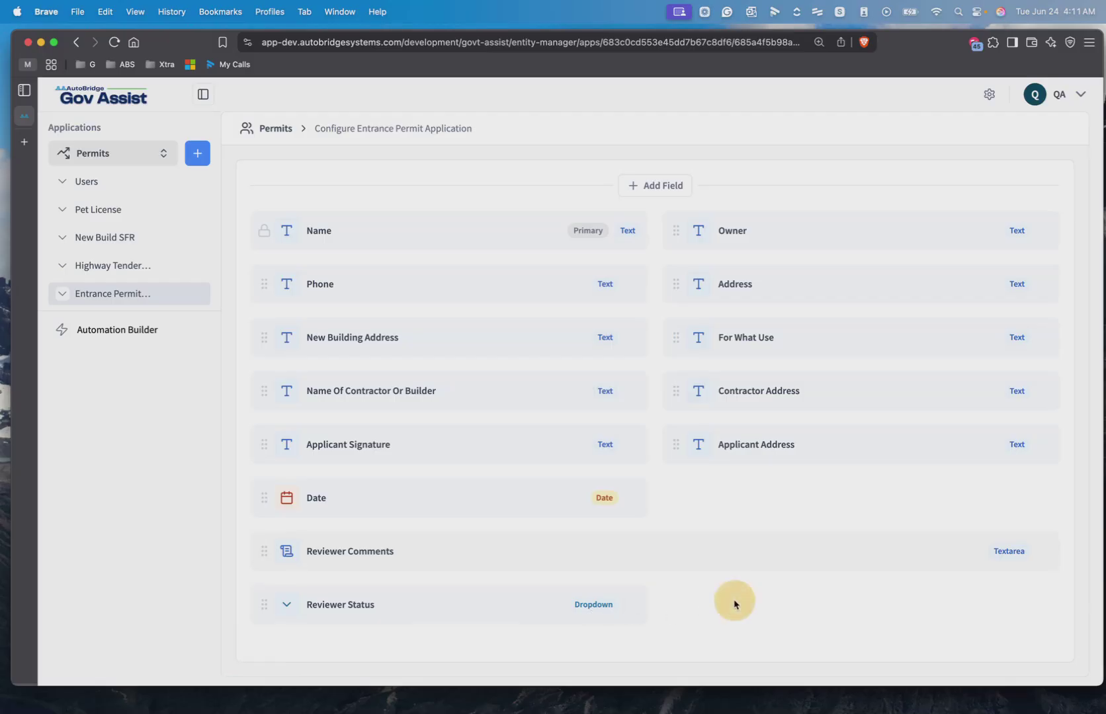
Start a new associated field linked to the Users entity and set its field name to Reviewer Assignee
left_click(643, 189)
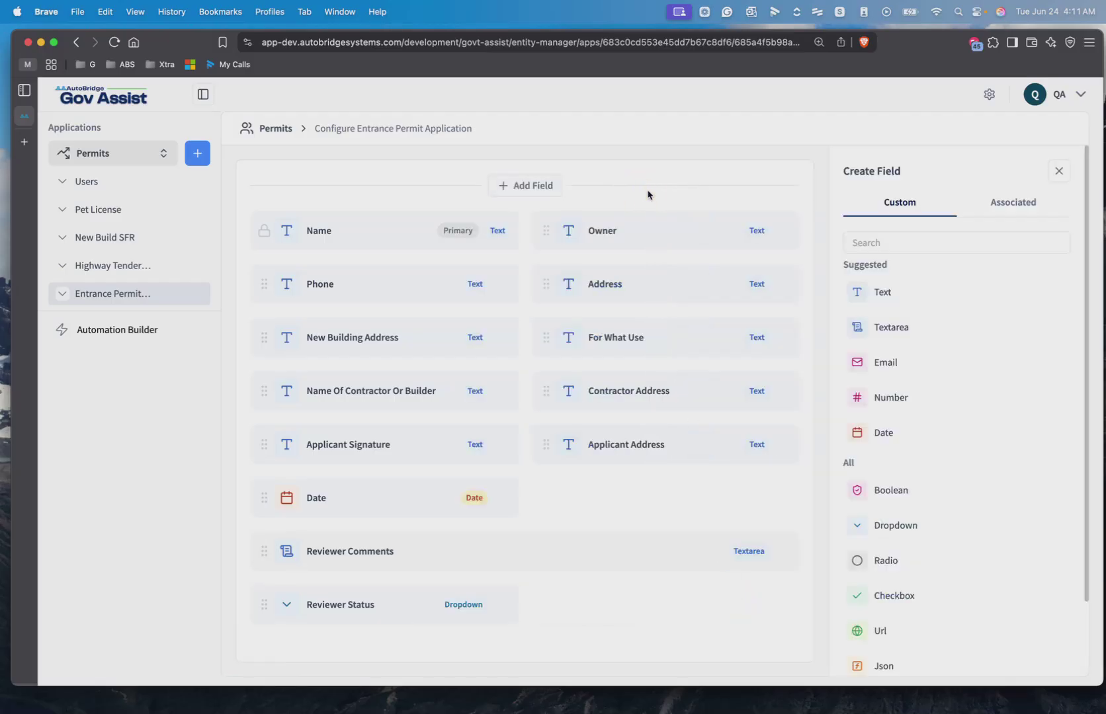
left_click(1013, 205)
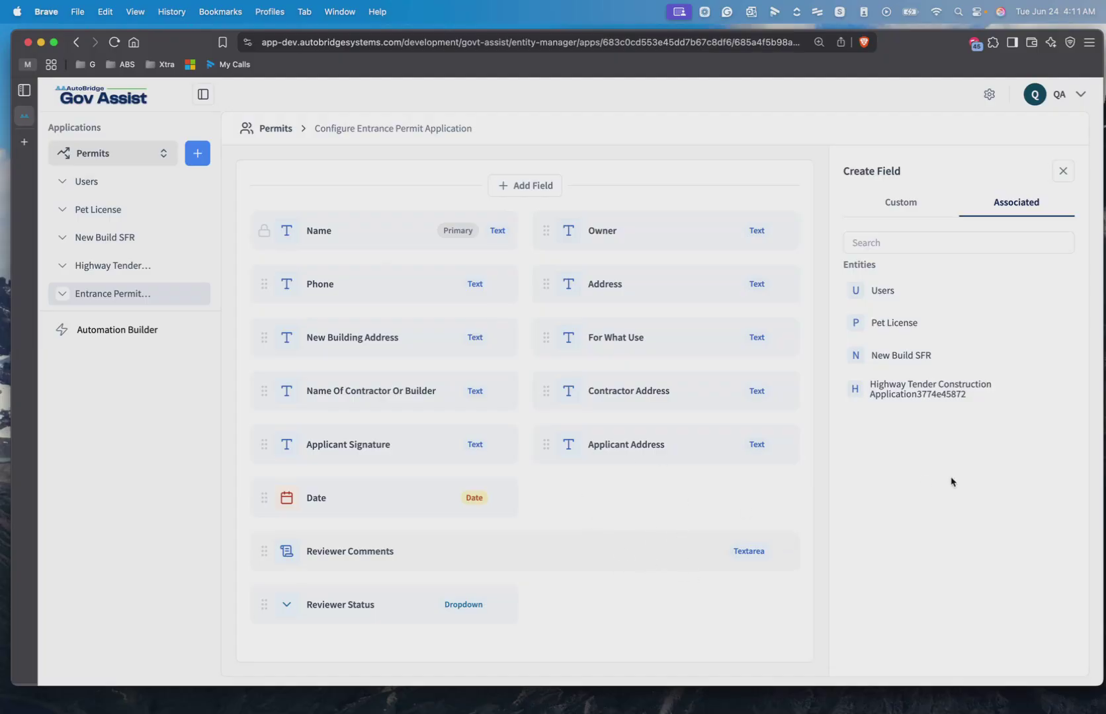
left_click(914, 298)
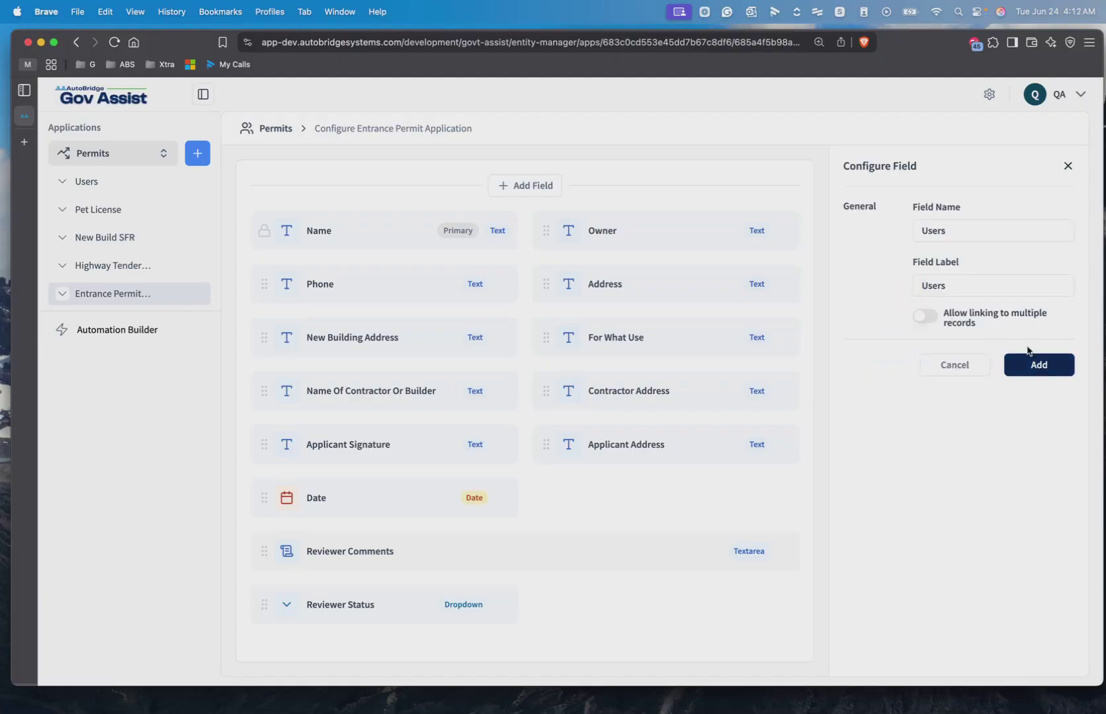
left_click_drag(973, 230, 903, 231)
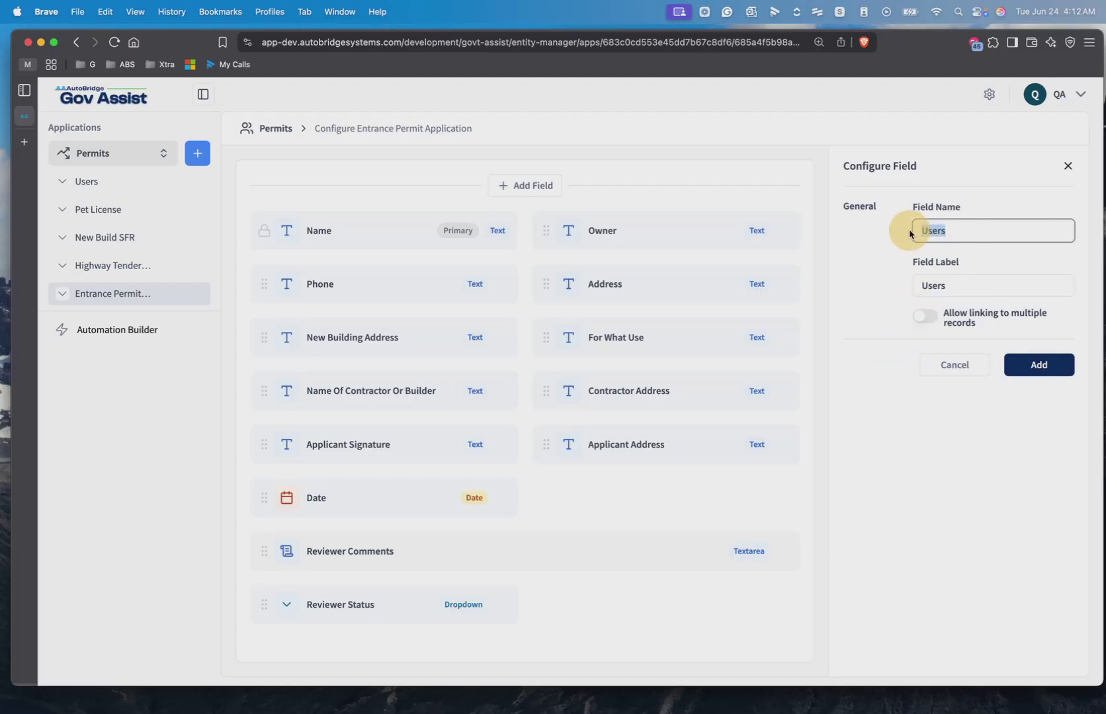
key("BackSpace")
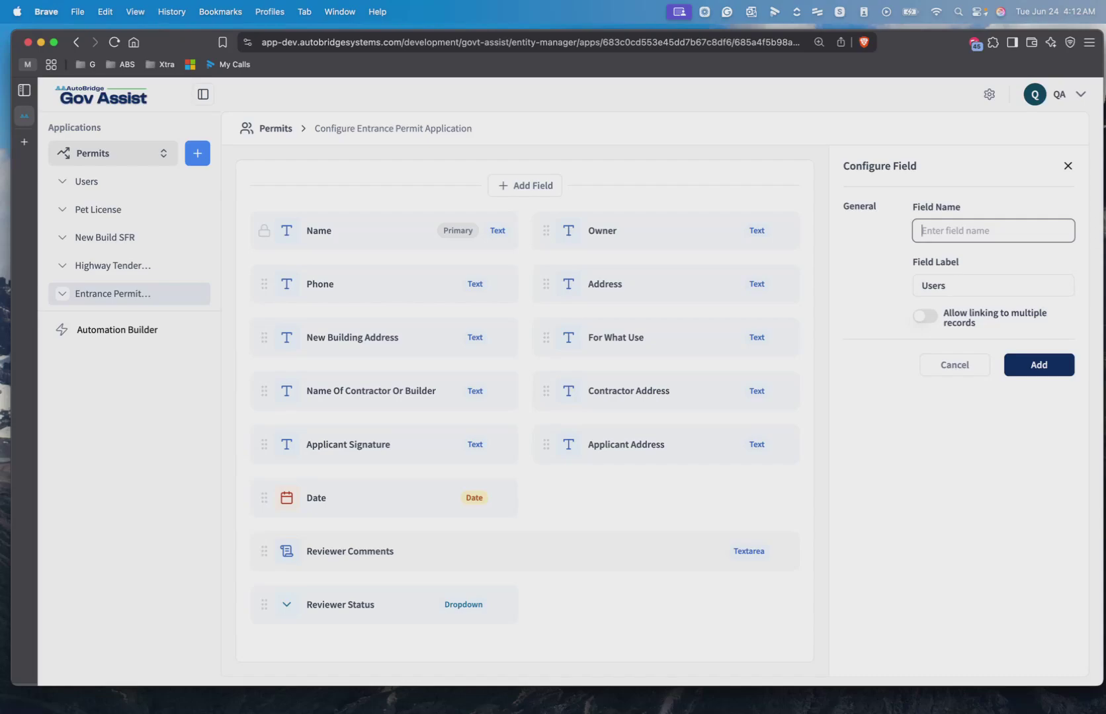
type("Revi")
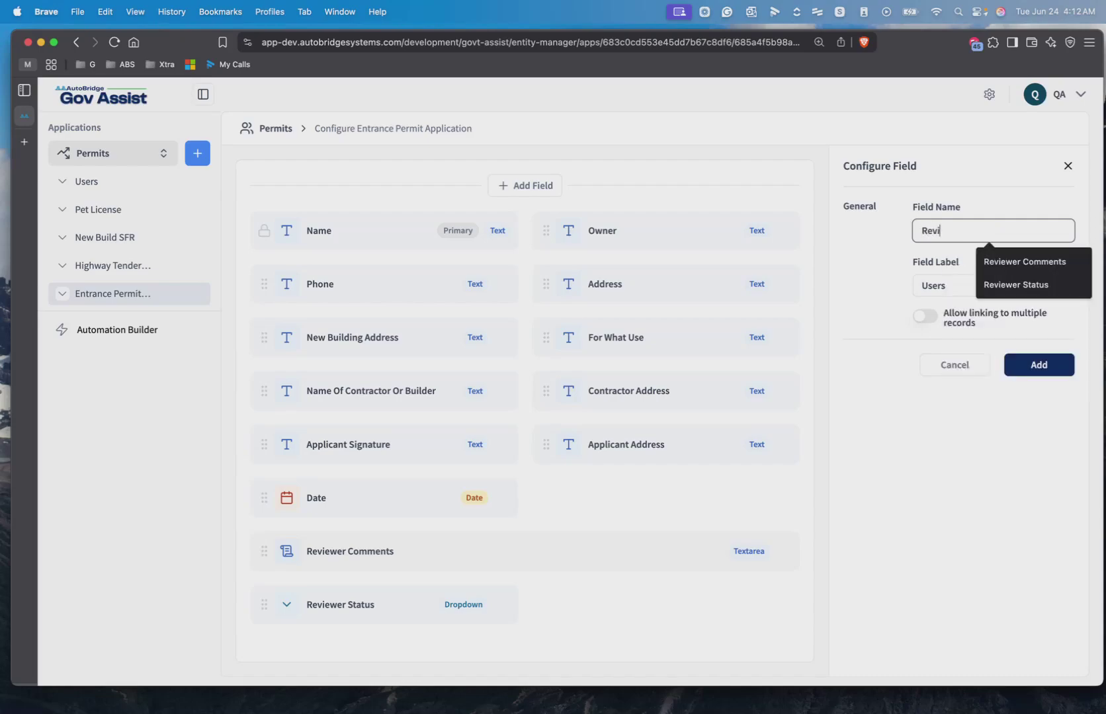
type("ewer Assignee")
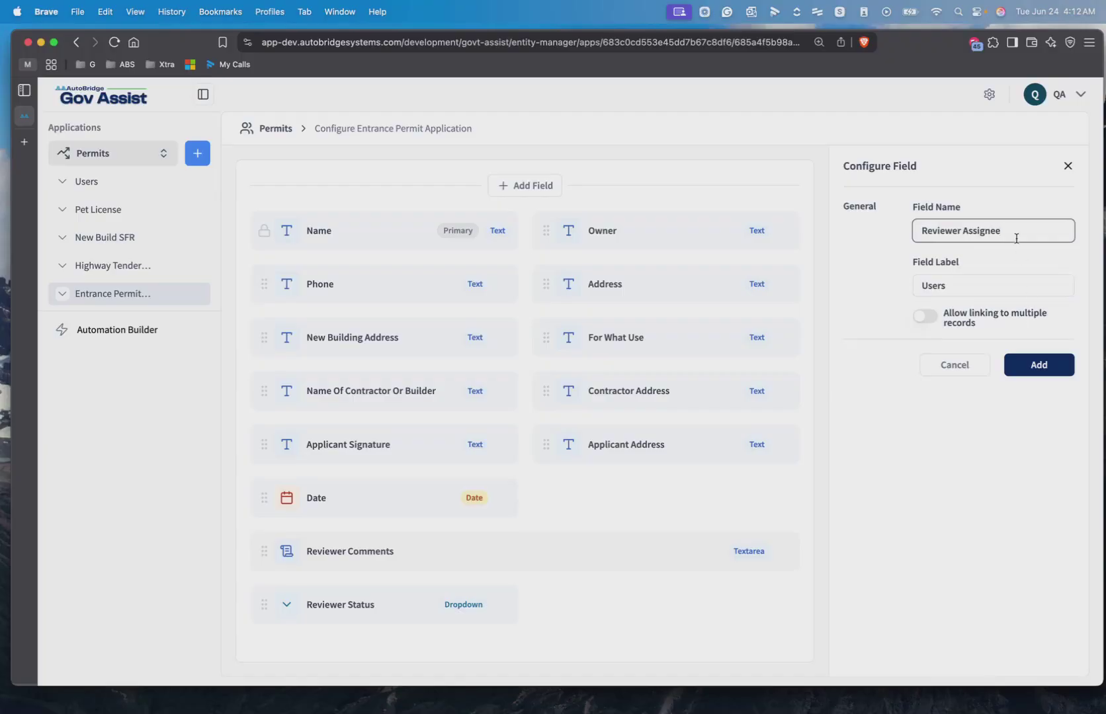
Copy the name Reviewer Assignee into the field label and add the association field to the entity
triple_click(1014, 234)
key("super+c")
left_click(1005, 285)
double_click(1006, 285)
key("super+v")
left_click(1023, 368)
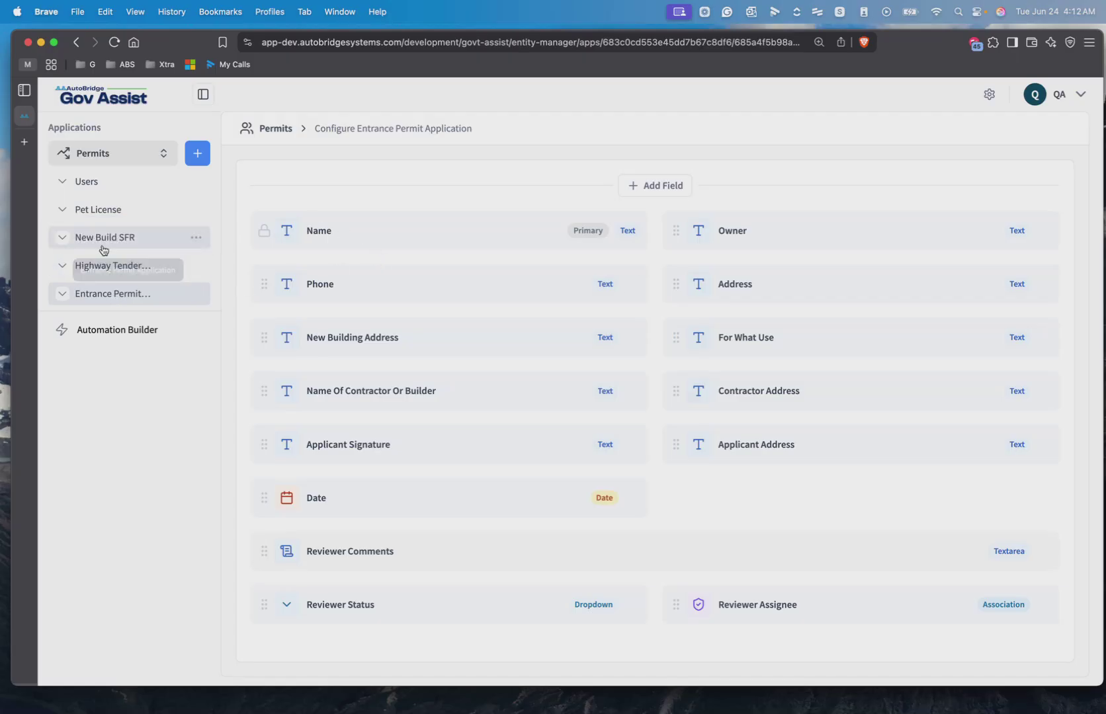
View the Users records, and check the Reviewer Assignee choices in a new Entrance Permit Application record
left_click(99, 182)
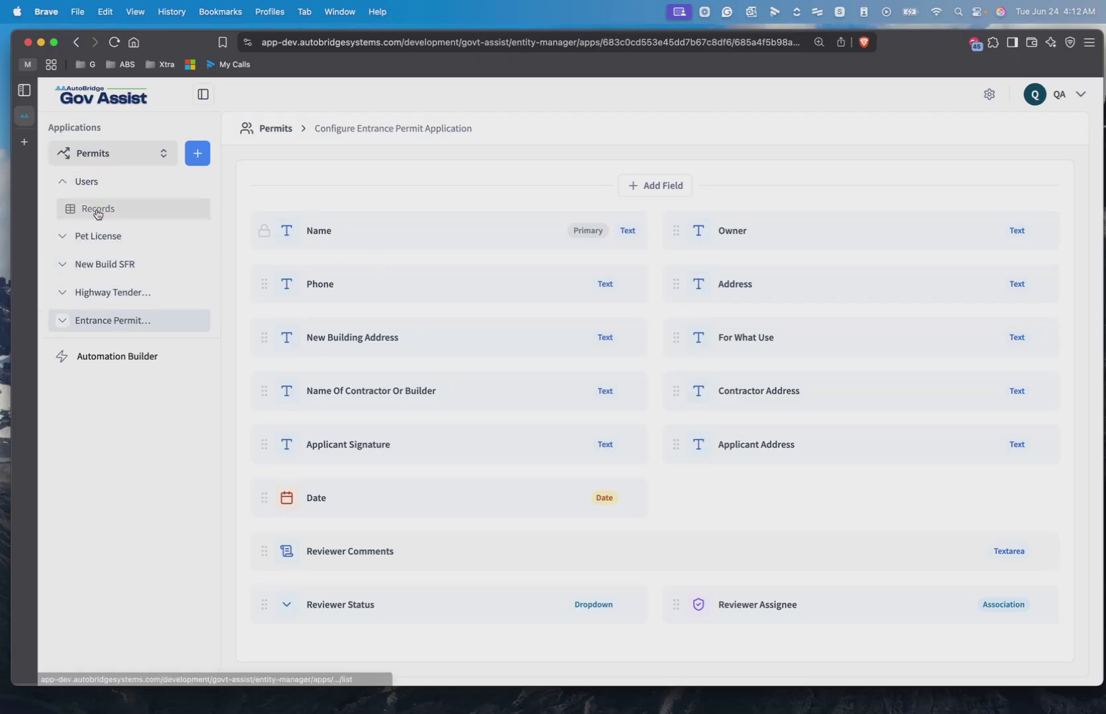
left_click(98, 210)
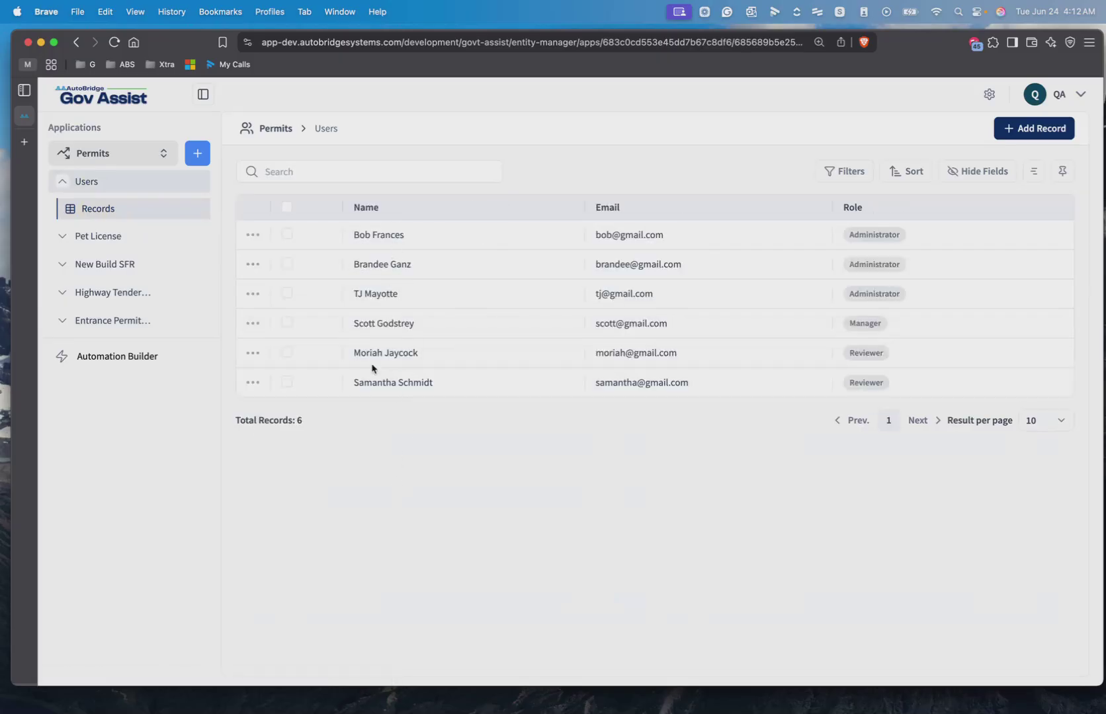
left_click(106, 322)
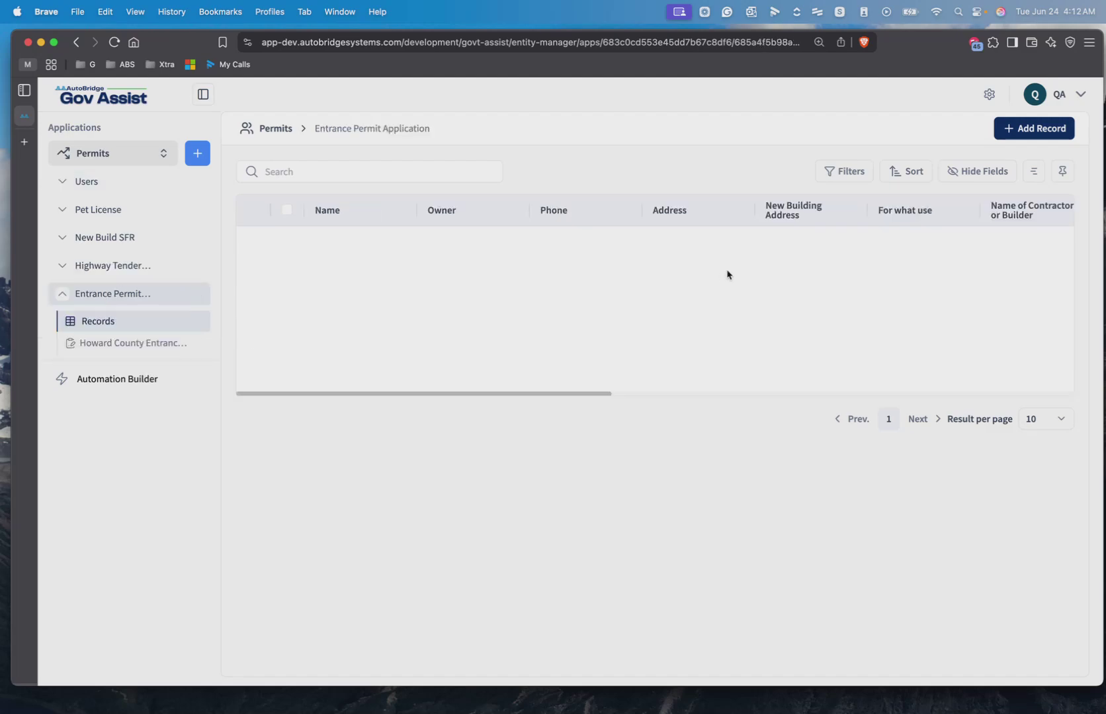
left_click(1036, 131)
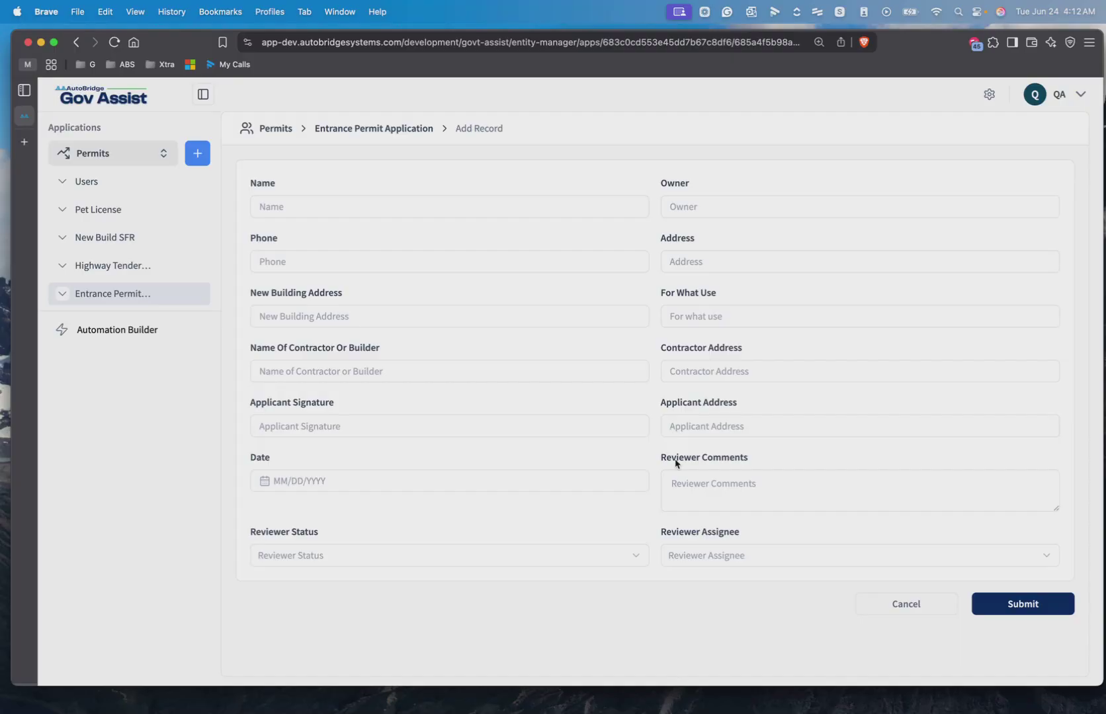
left_click(689, 562)
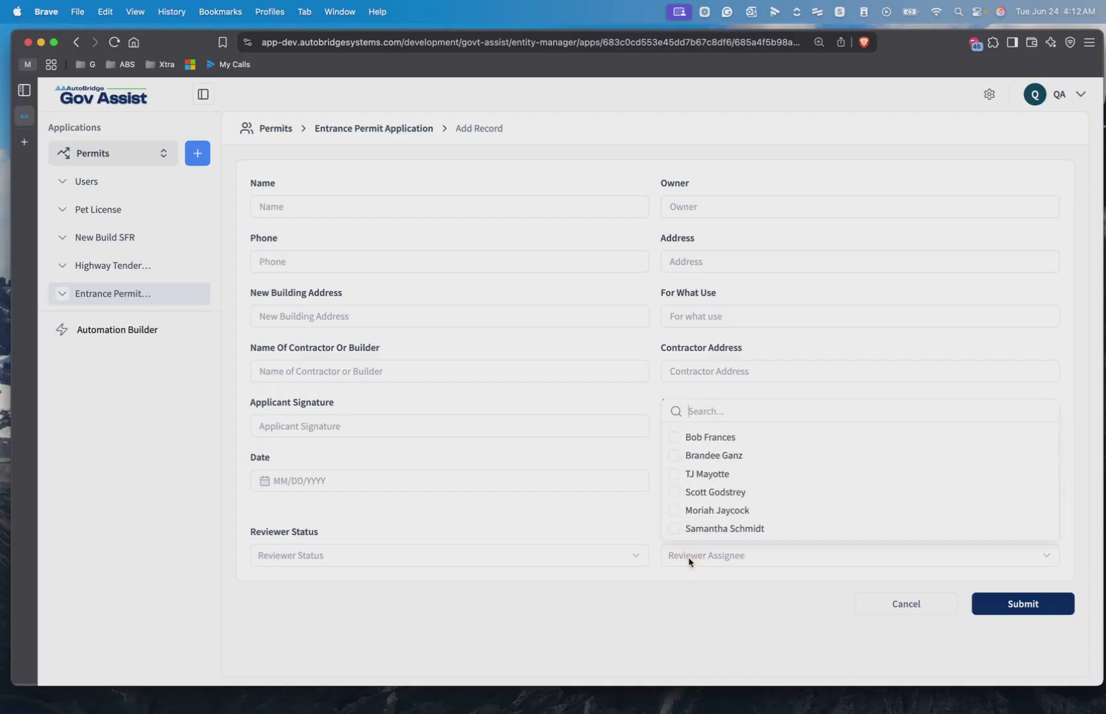
left_click(658, 568)
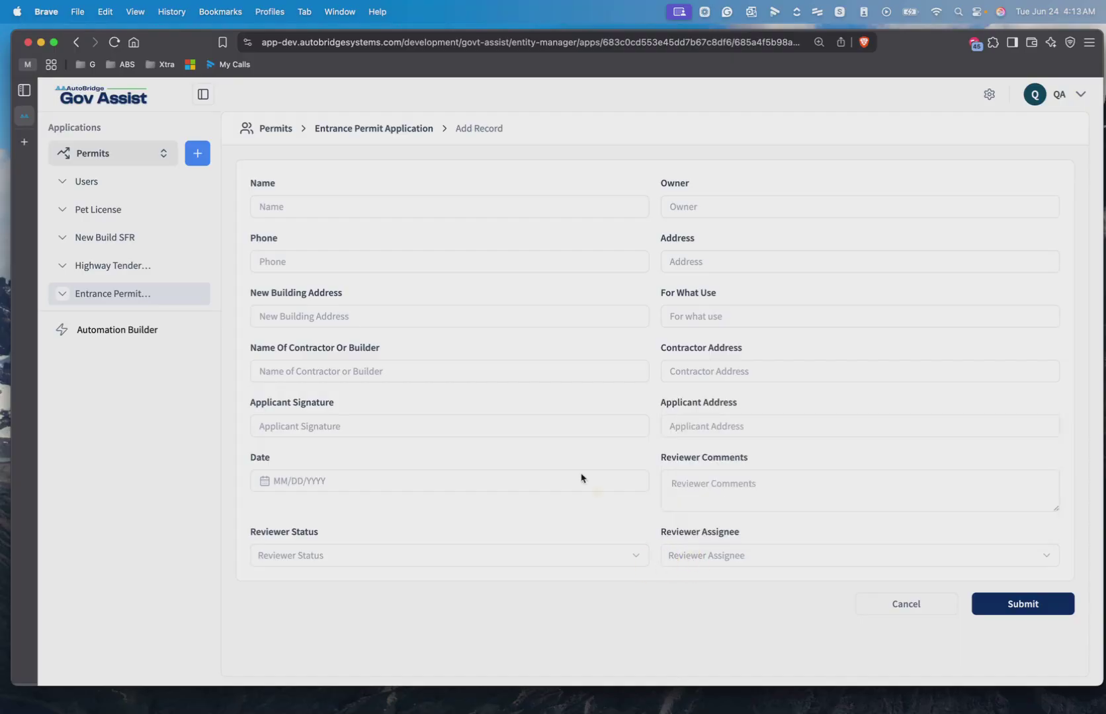
Examine the blank record's entry fields, including the Phone, Date, Reviewer Comments, Reviewer Status and Reviewer Assignee inputs
left_click(330, 205)
left_click(697, 201)
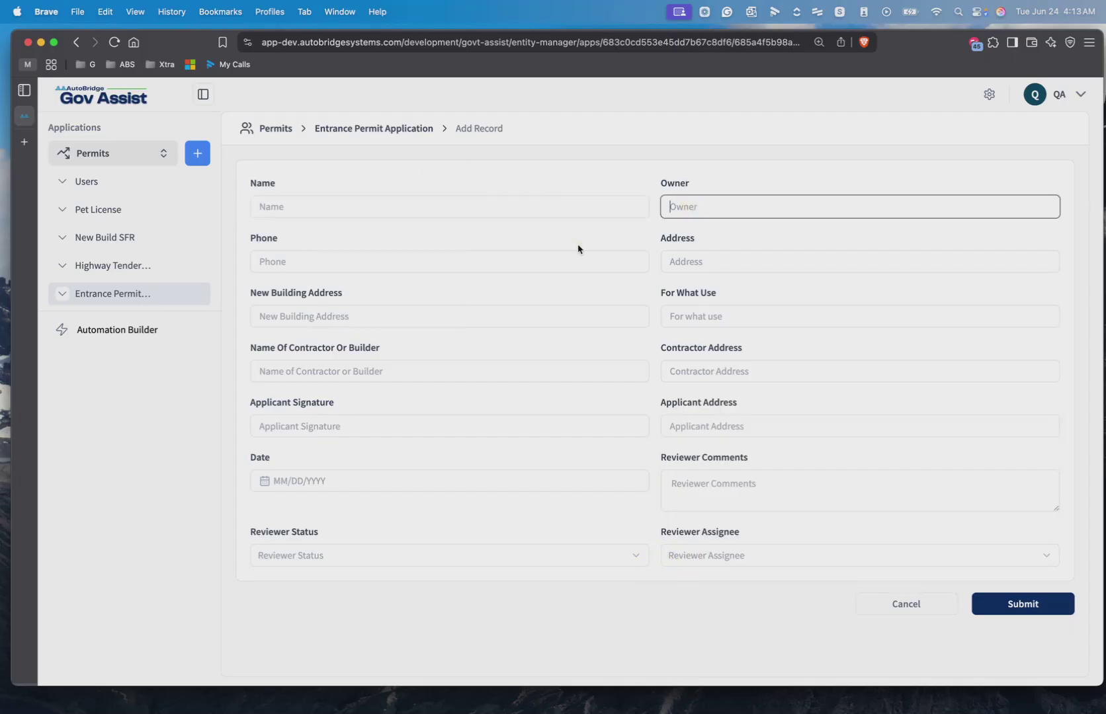
left_click(344, 265)
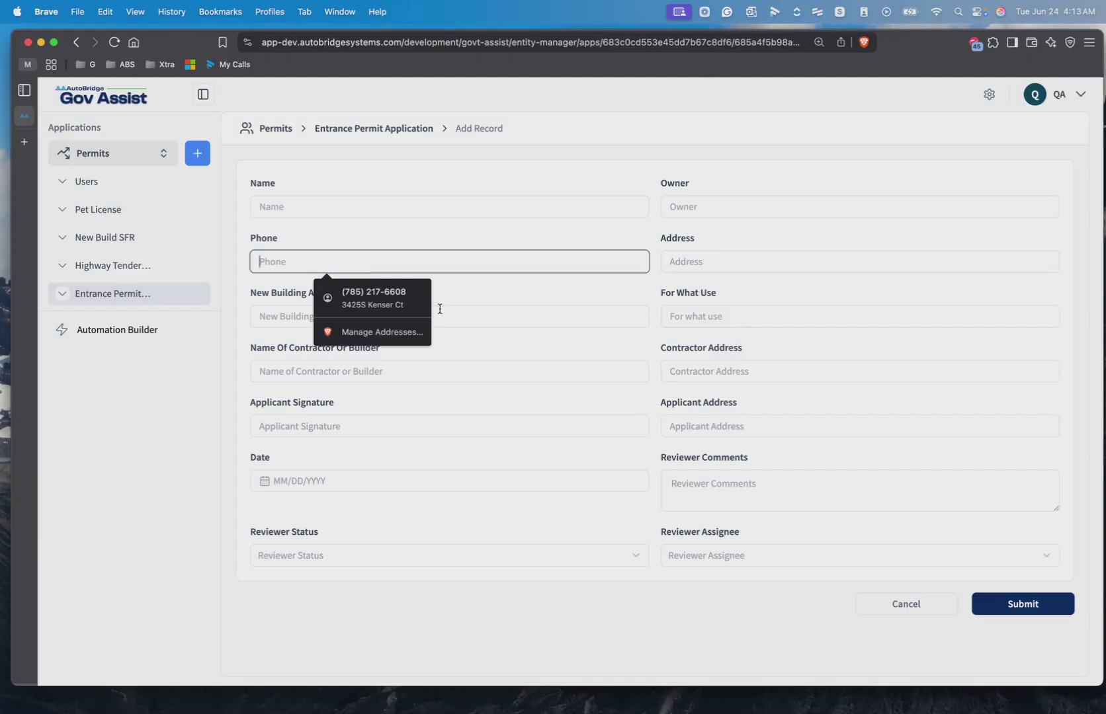
left_click(520, 291)
left_click(340, 481)
left_click(442, 481)
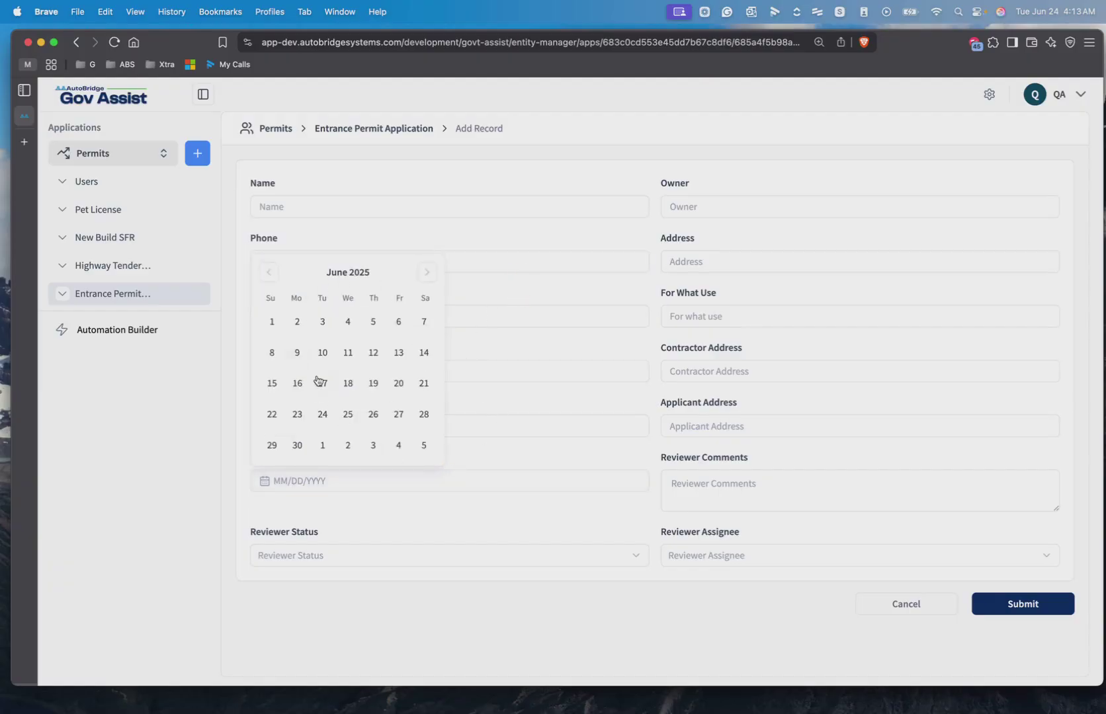
left_click(522, 462)
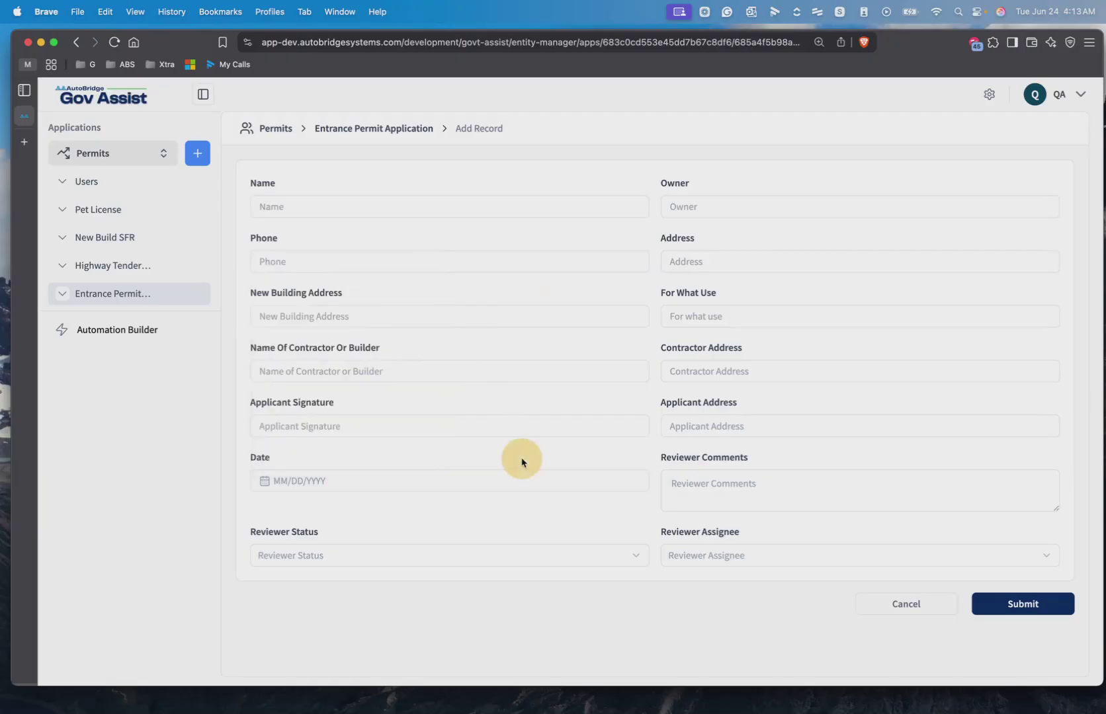
left_click(700, 484)
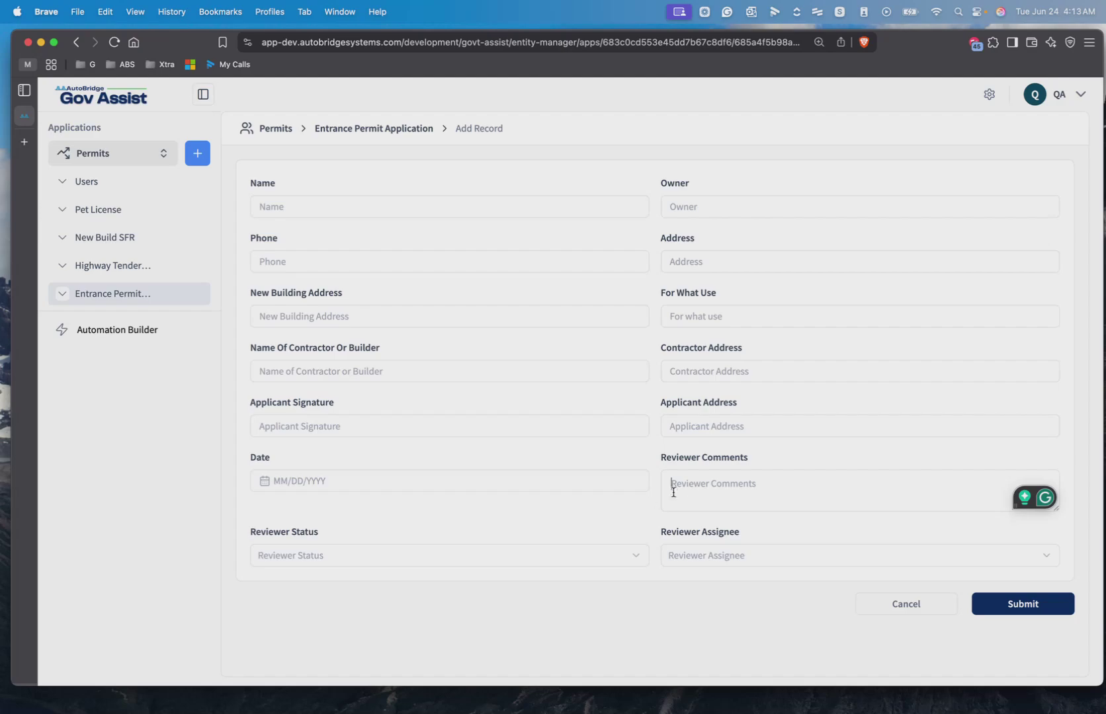
left_click(350, 561)
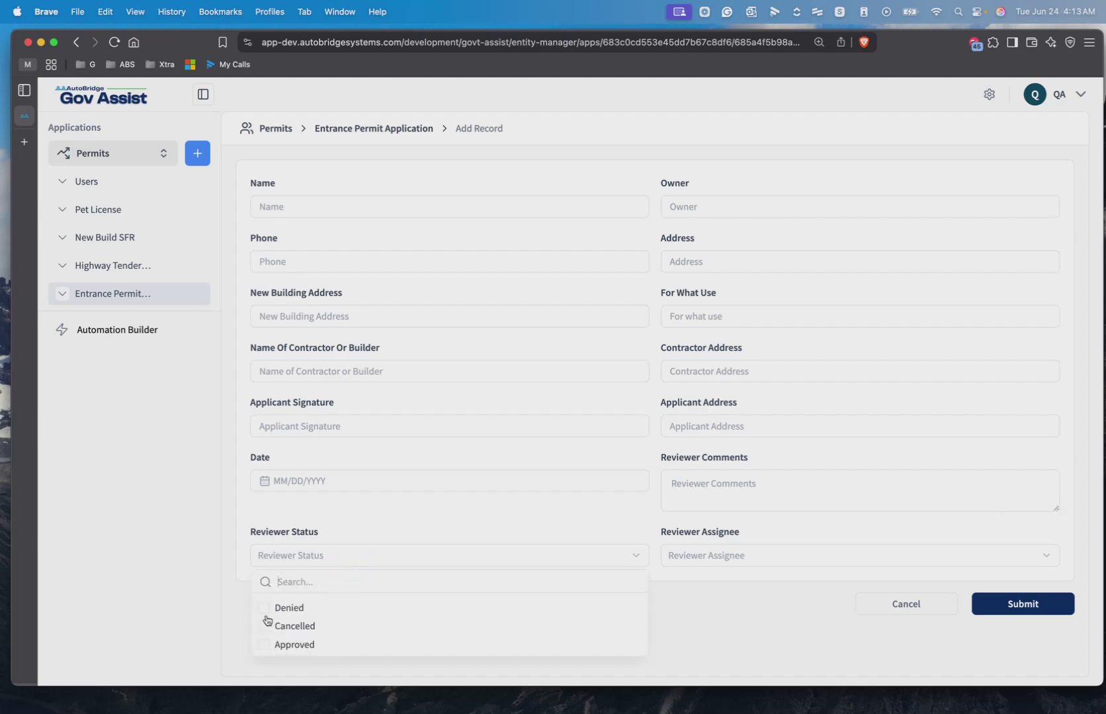
left_click(421, 497)
left_click(778, 564)
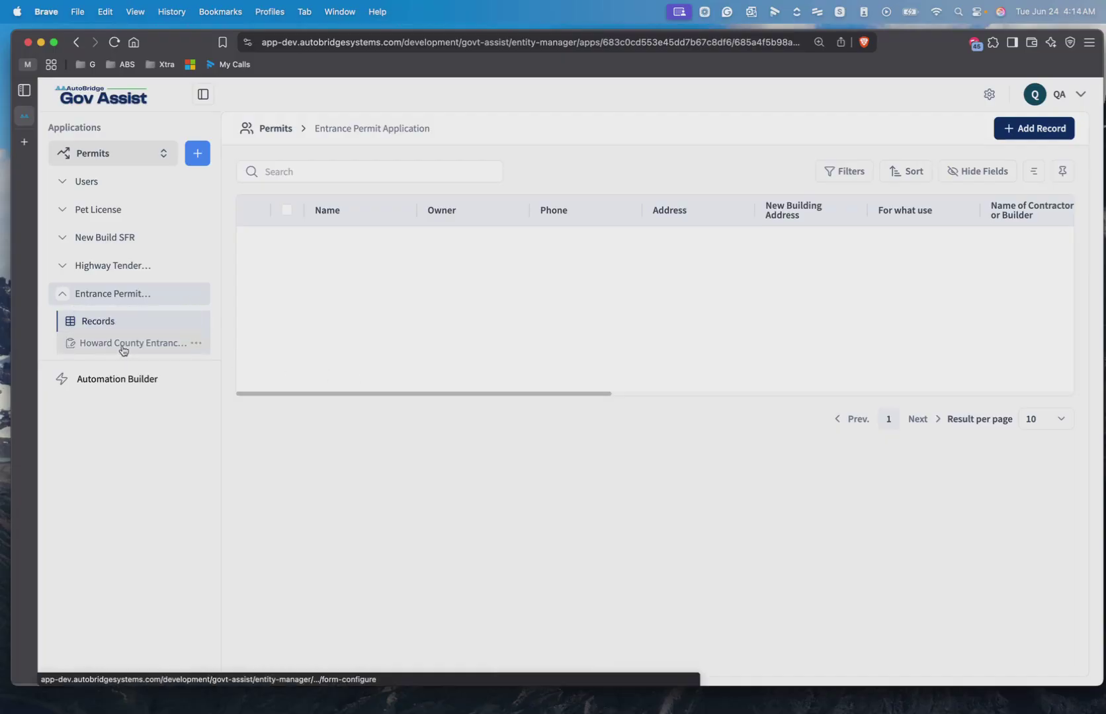
Open the Howard County Entrance Permit form and move its Agreement and Signature section to the end
left_click(101, 346)
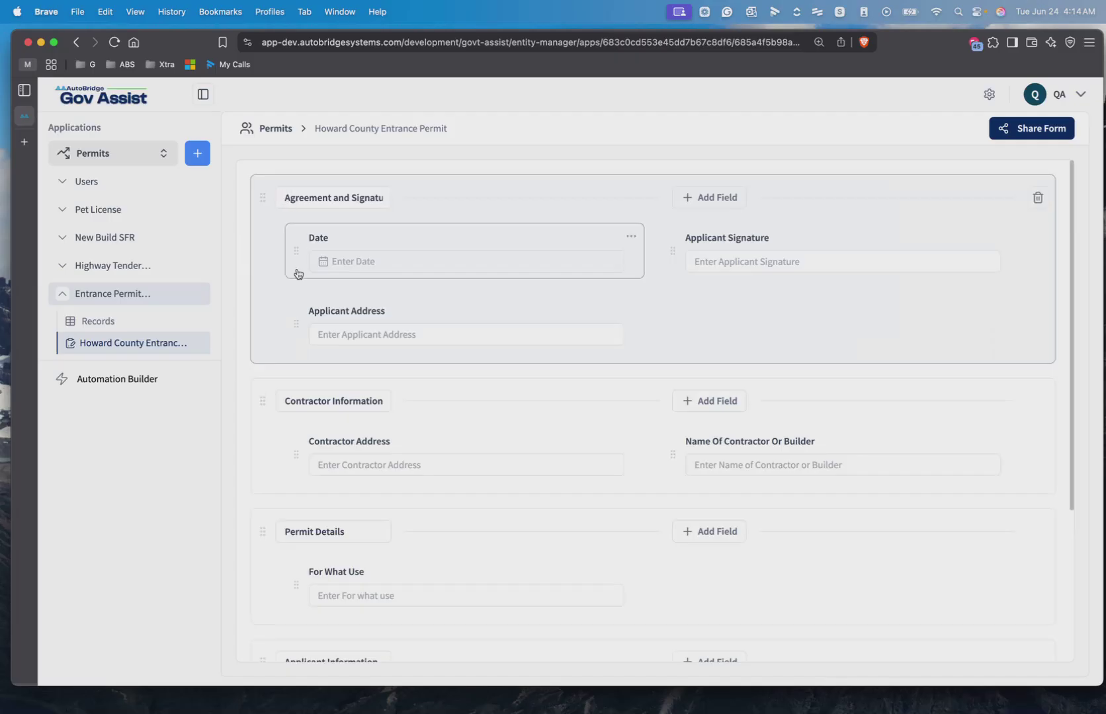
scroll(297, 404, "down", 3)
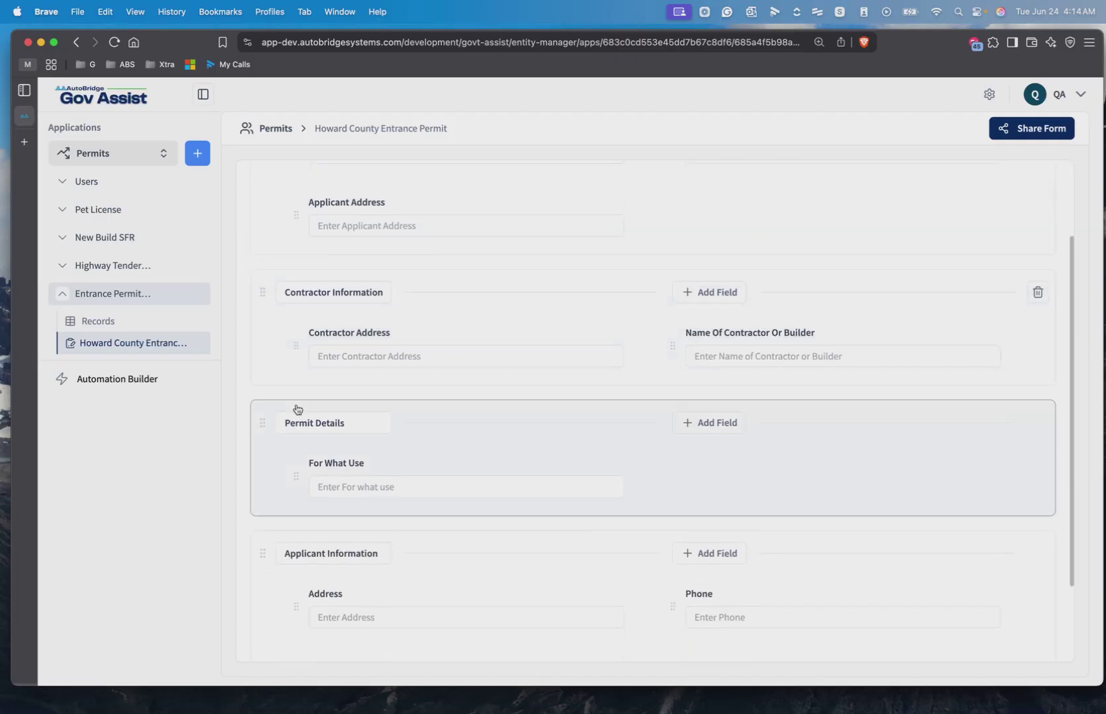
scroll(294, 541, "down", 2)
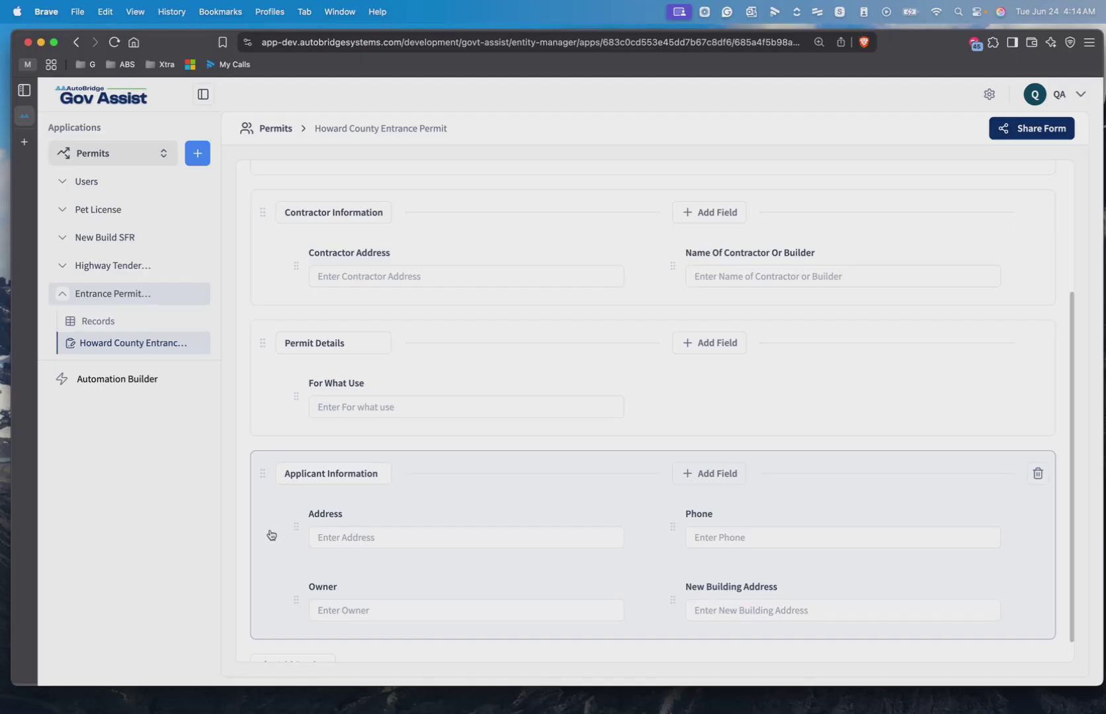
scroll(273, 549, "down", 1)
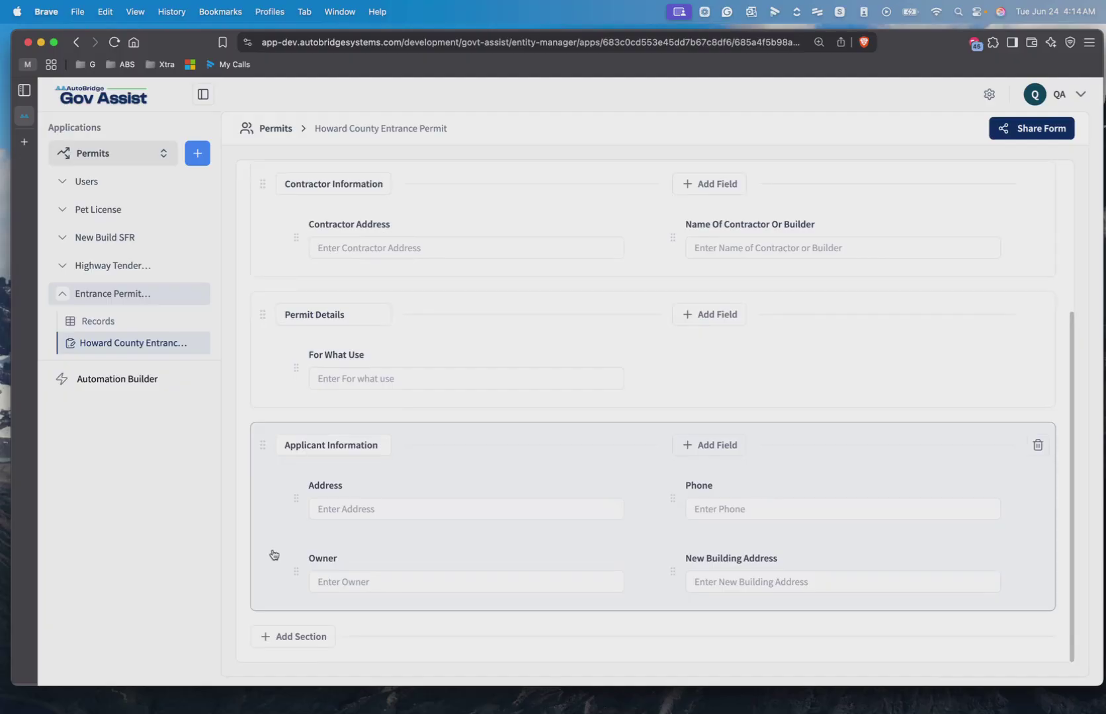
scroll(305, 477, "up", 7)
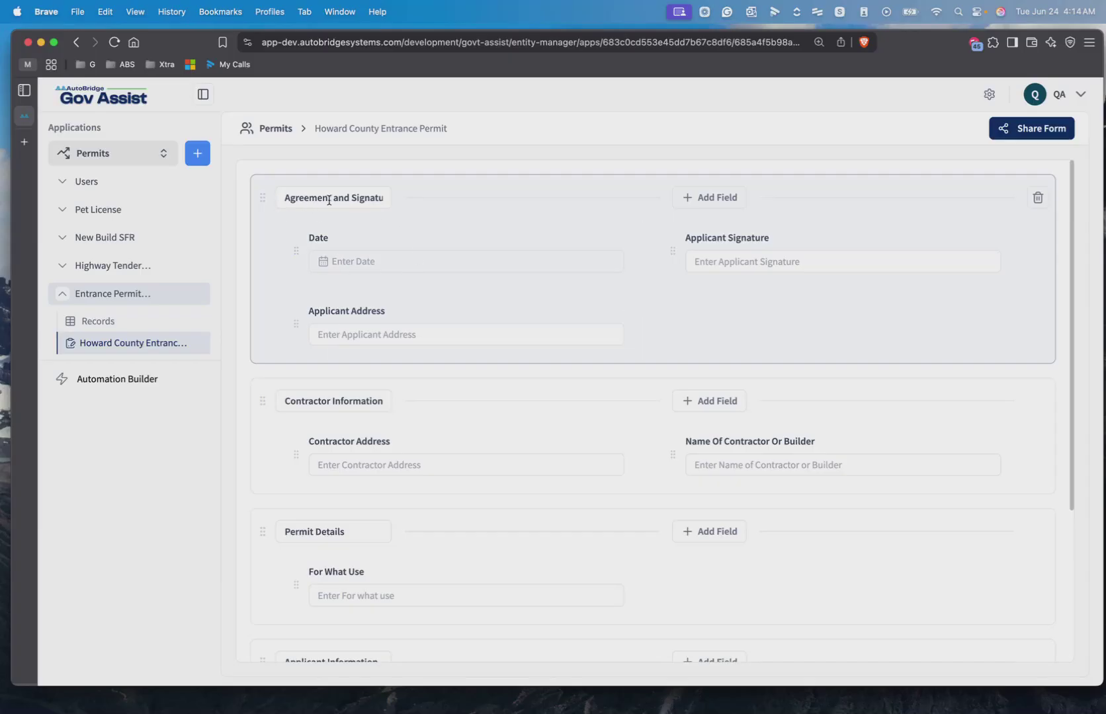
mouse_move(262, 197)
left_mouse_down()
mouse_move(266, 624)
mouse_move(247, 459)
mouse_move(267, 466)
left_mouse_up()
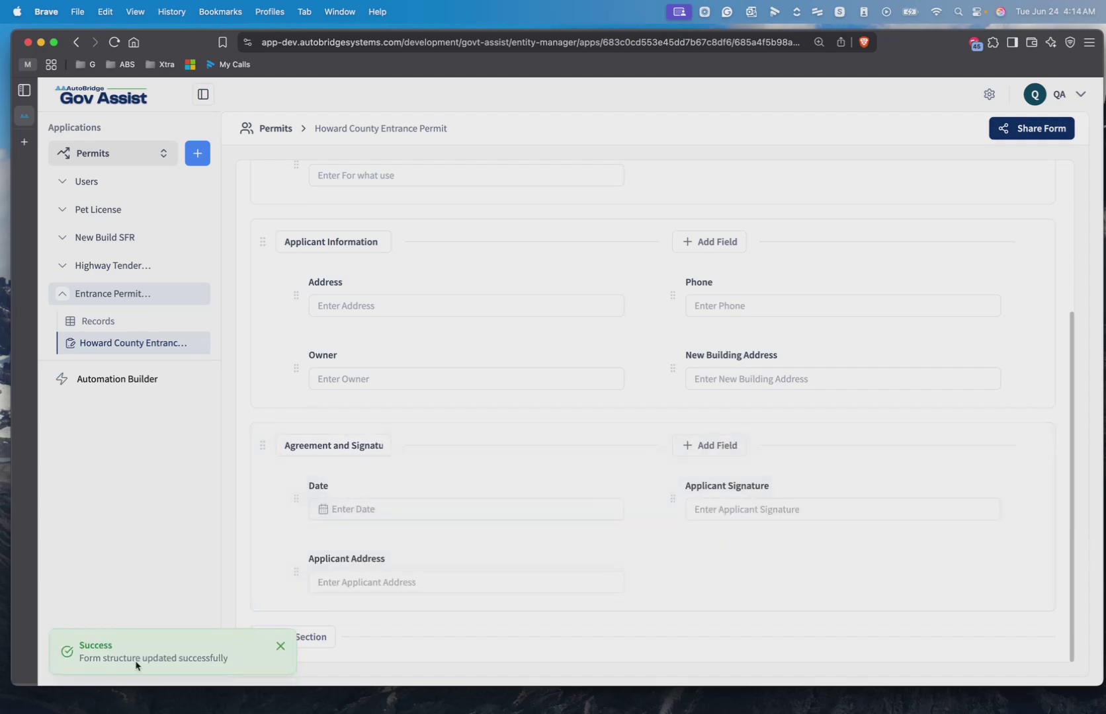
Reorder the form sections so that Applicant Information comes first, followed by Permit Details and Contractor Information
scroll(345, 397, "up", 3)
scroll(349, 397, "up", 2)
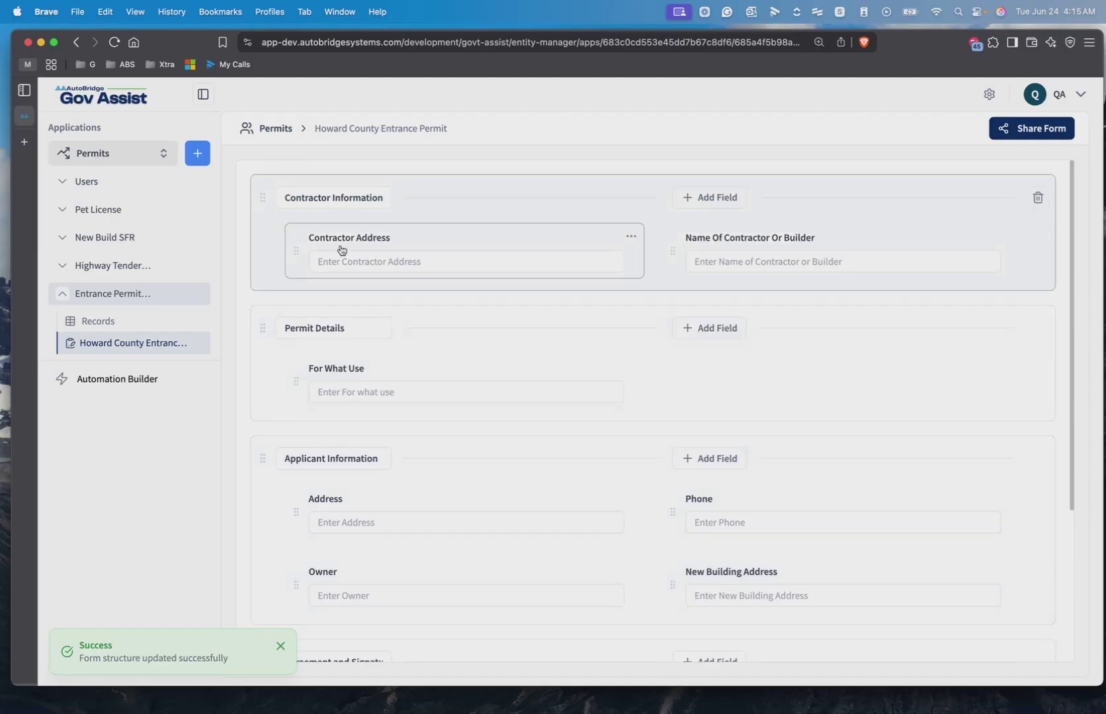
left_click_drag(261, 196, 269, 533)
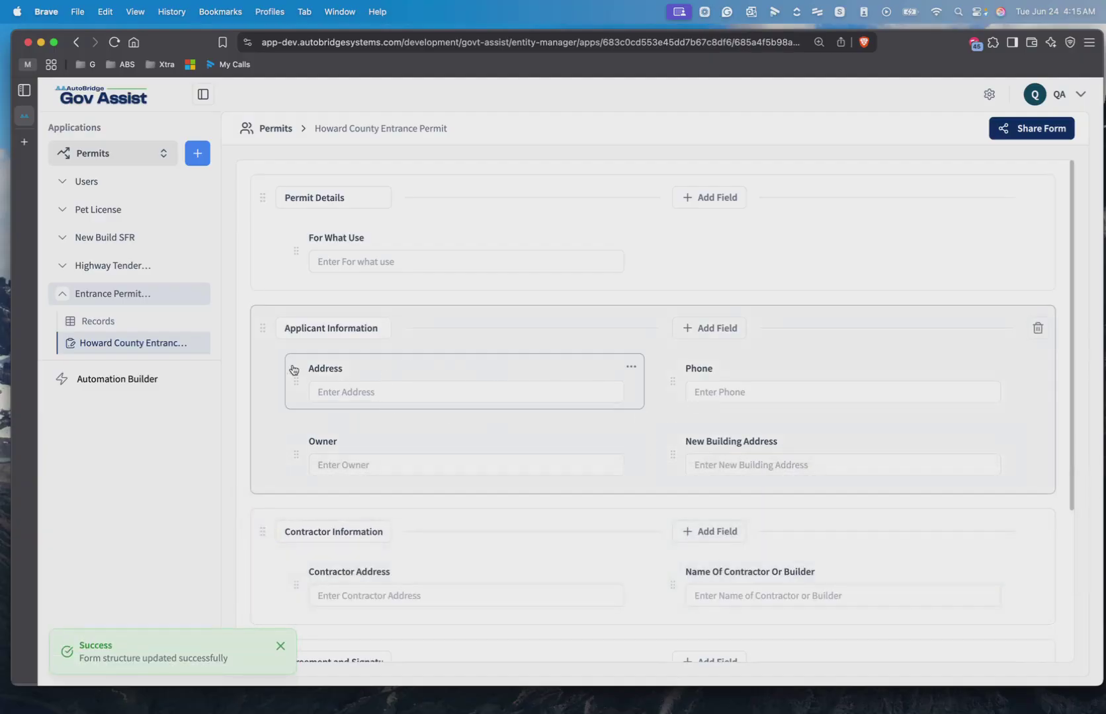
left_click_drag(263, 328, 258, 219)
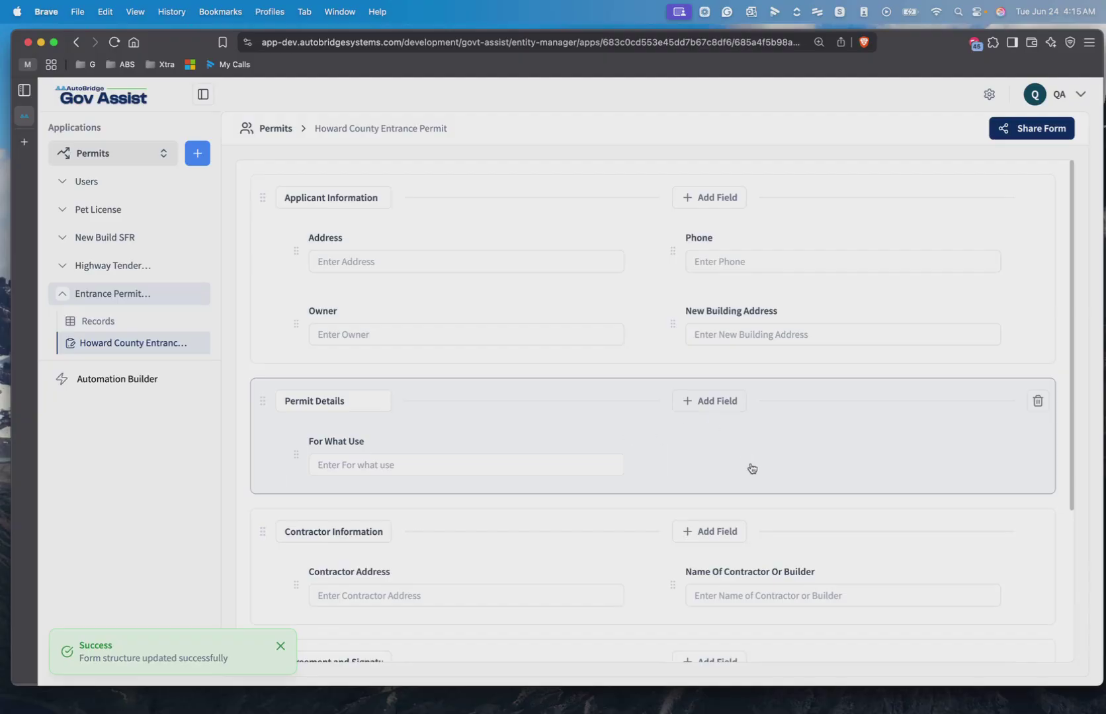
Set the For What Use field's default value to "Entrance to", clear its field description, and save the update
scroll(752, 469, "down", 5)
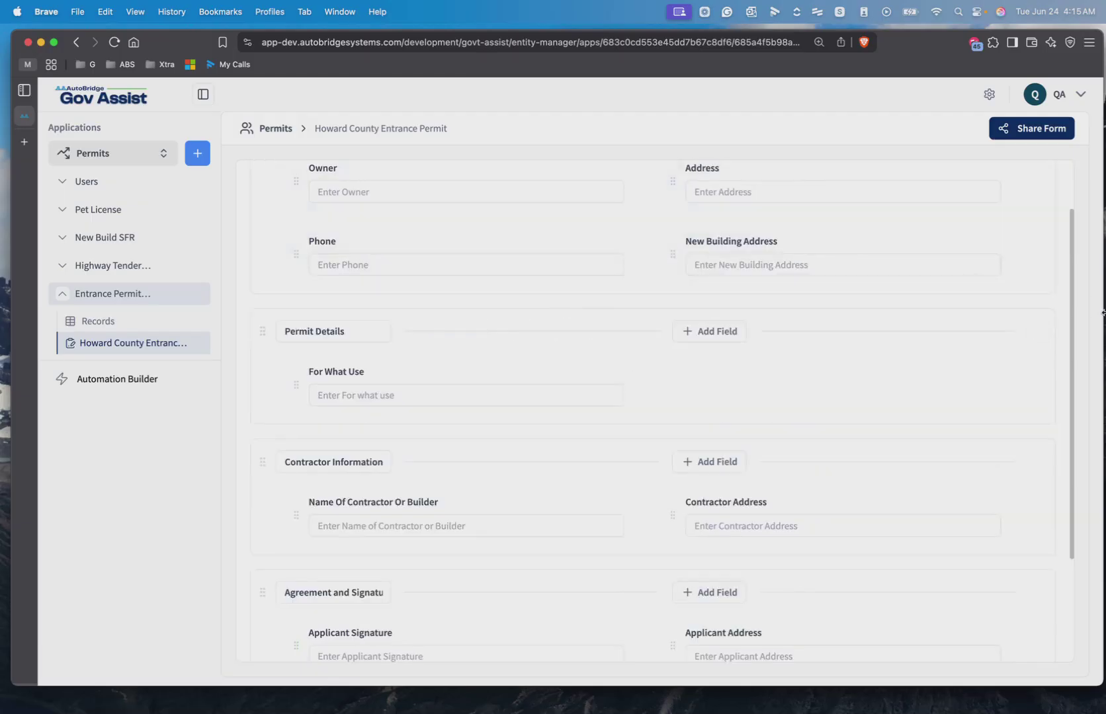
left_click_drag(1102, 316, 629, 353)
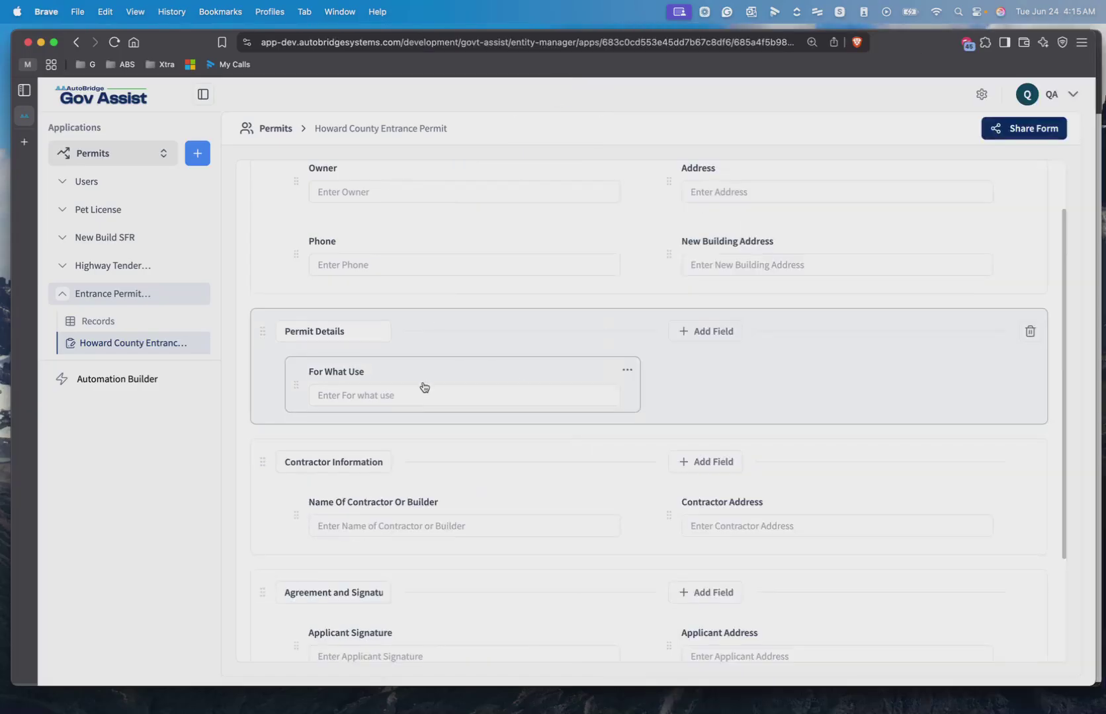
left_click(415, 374)
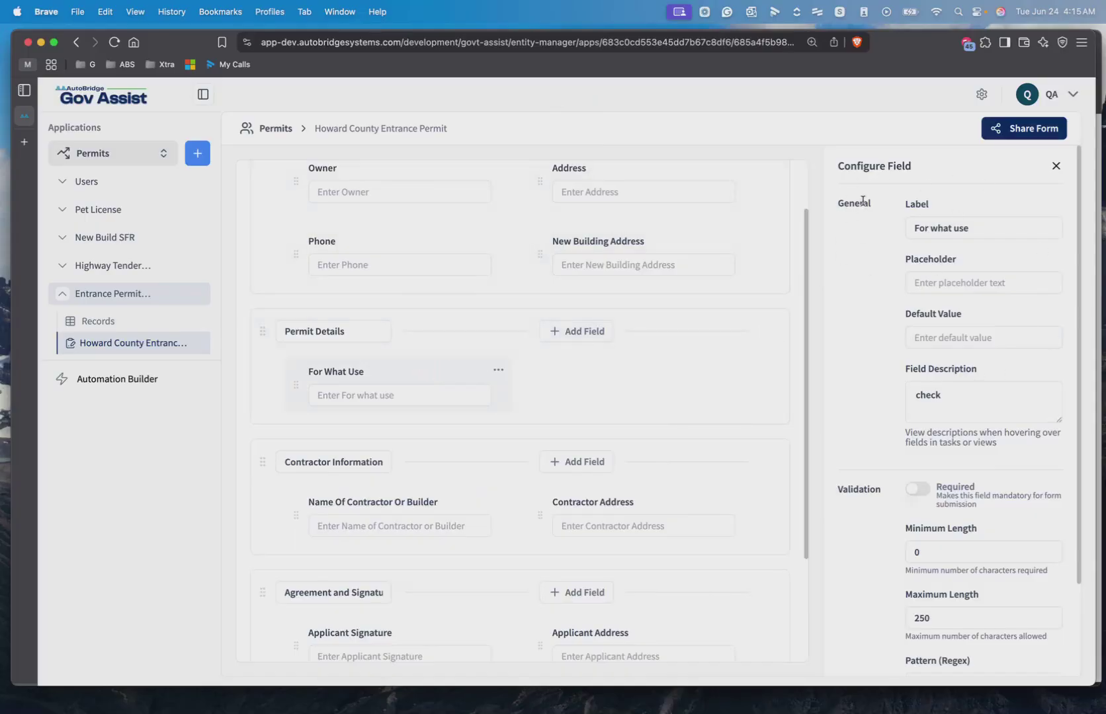
left_click(928, 337)
left_click(934, 338)
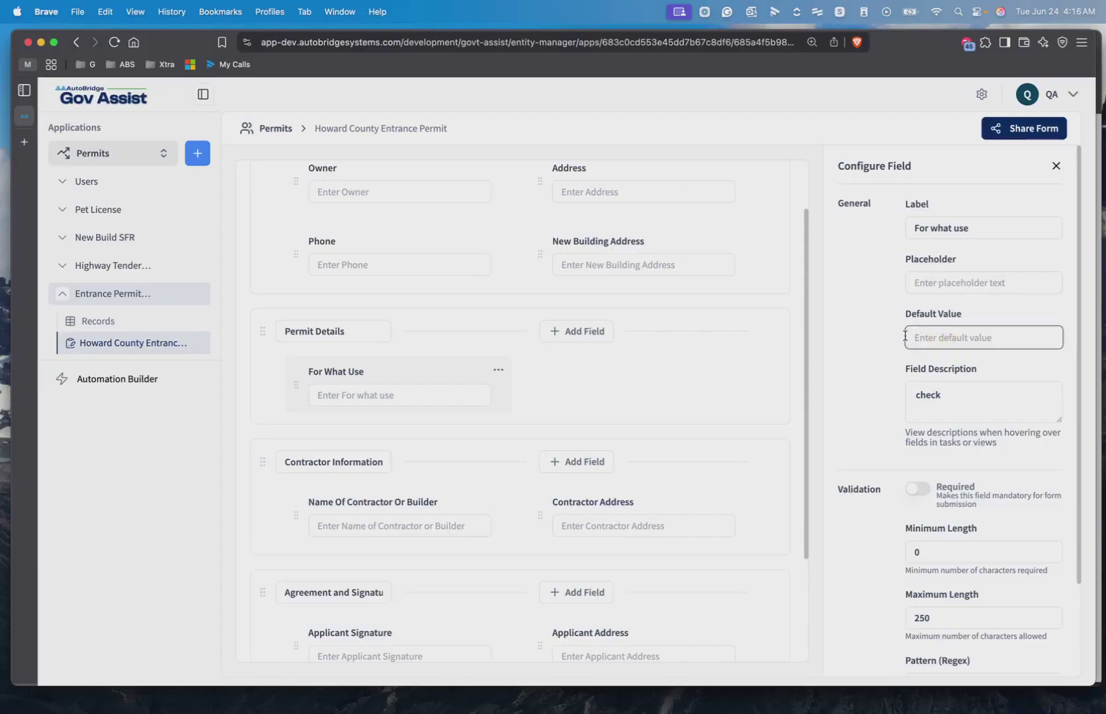
type("Entrance to")
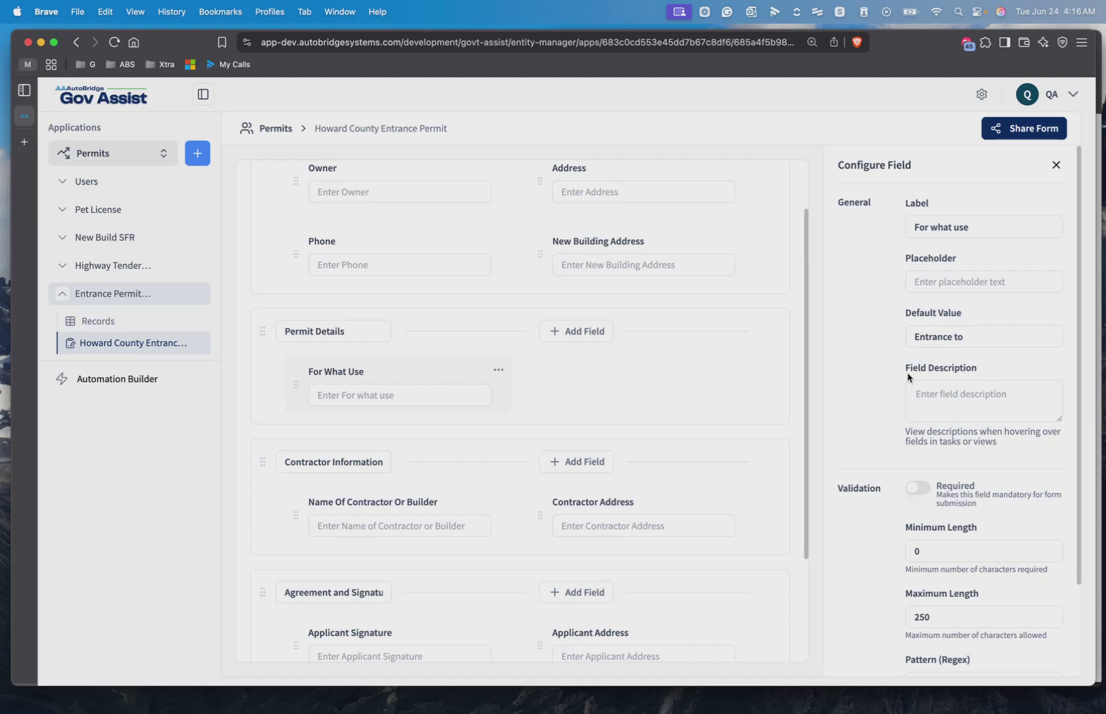
scroll(854, 476, "down", 3)
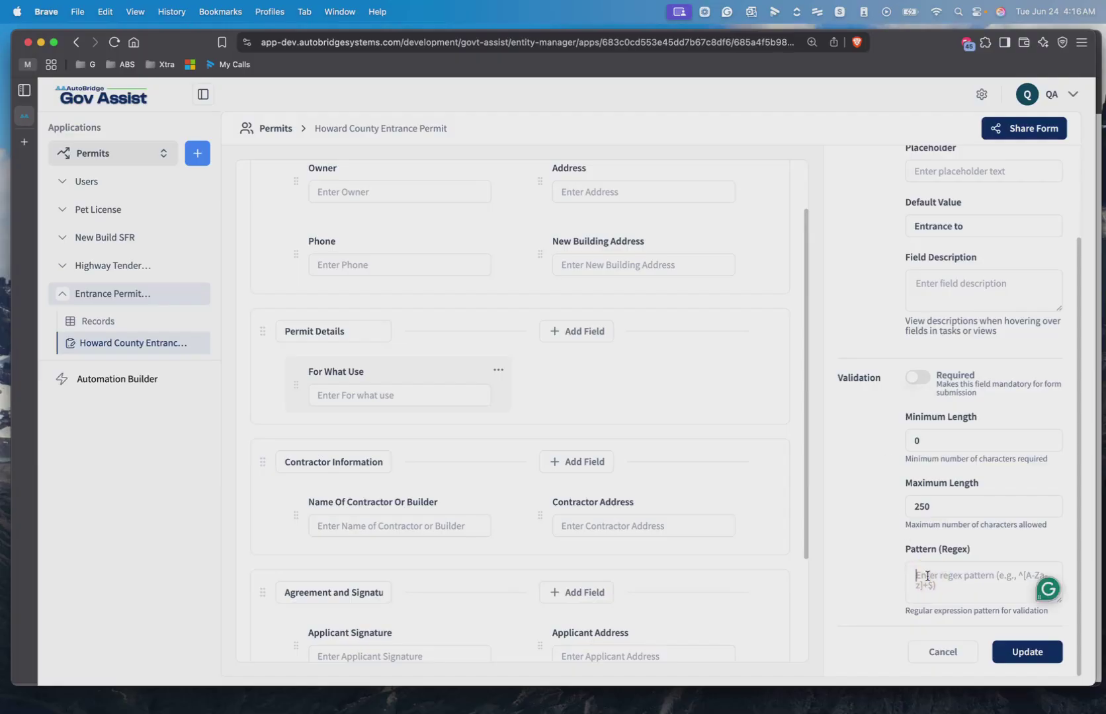
left_click(1029, 662)
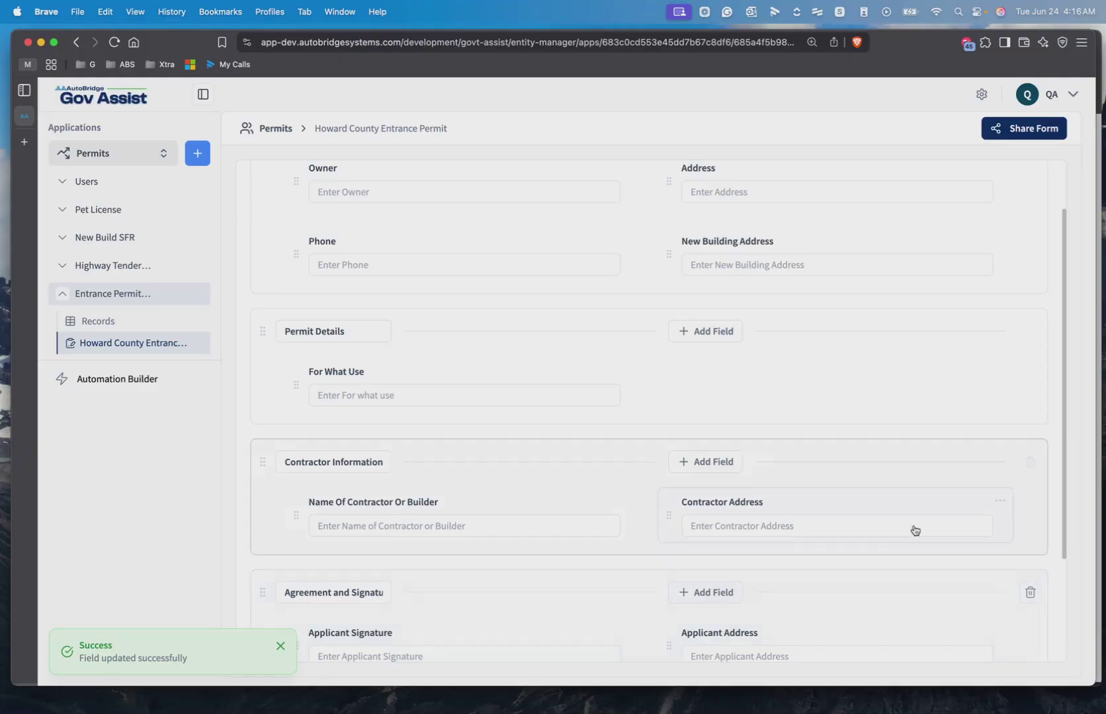
Copy the Howard County Entrance Permit's public form link and open it in a new browser tab
scroll(909, 525, "down", 5)
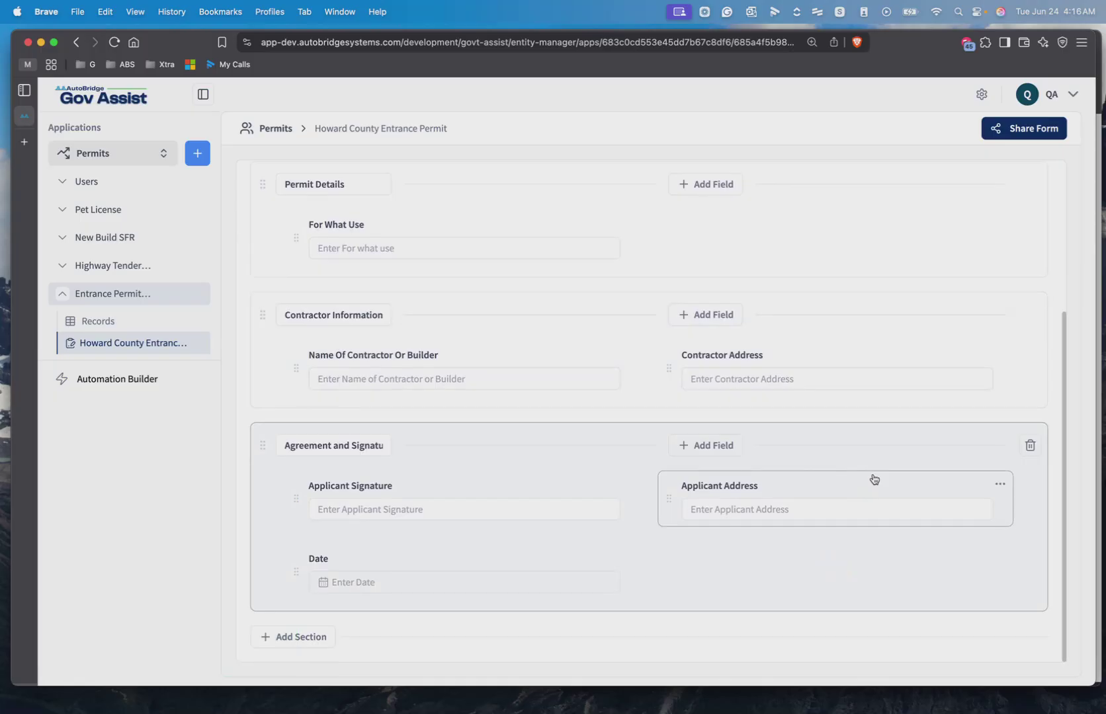
left_click(997, 131)
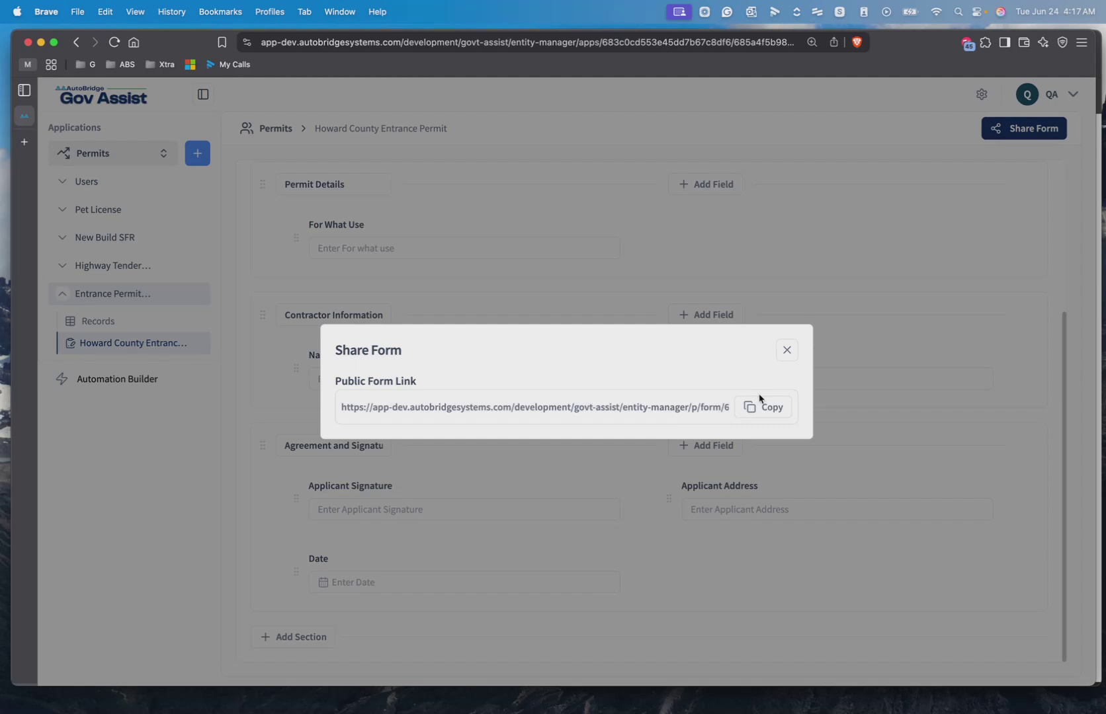
left_click(755, 408)
left_click(168, 477)
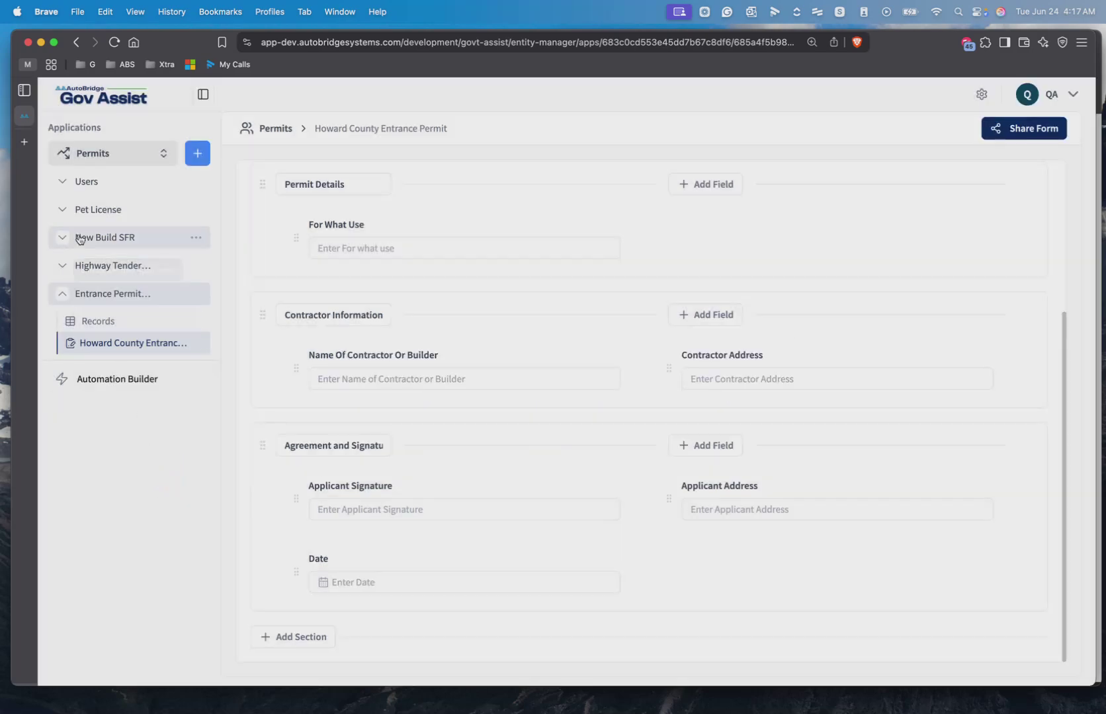
left_click(20, 137)
key("super+v")
key("Return")
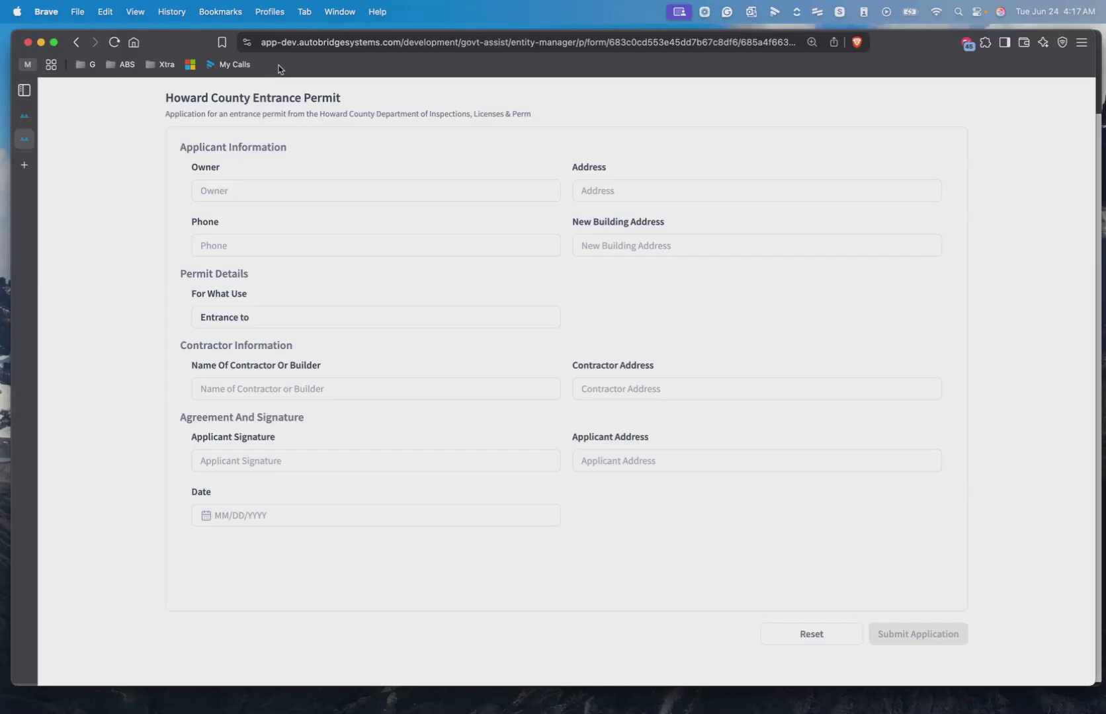
Complete the public form with applicant and contractor details, use "Entrance to driveway" and date 2025-06-23, and submit the application
left_click(253, 194)
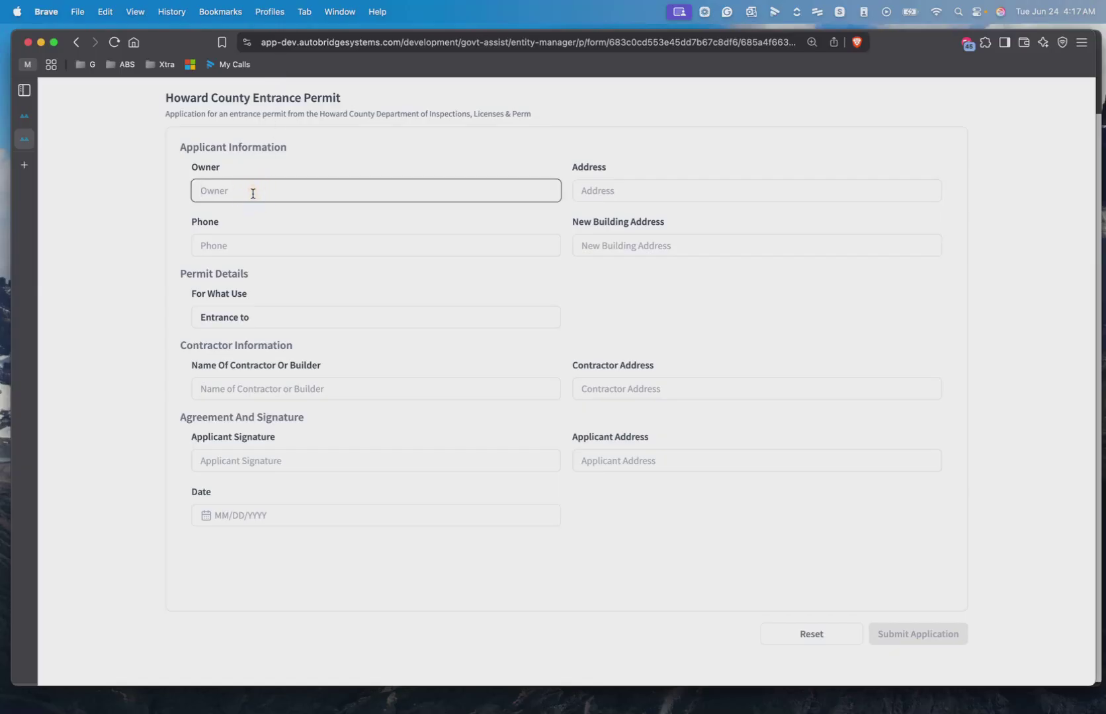
type("Landon")
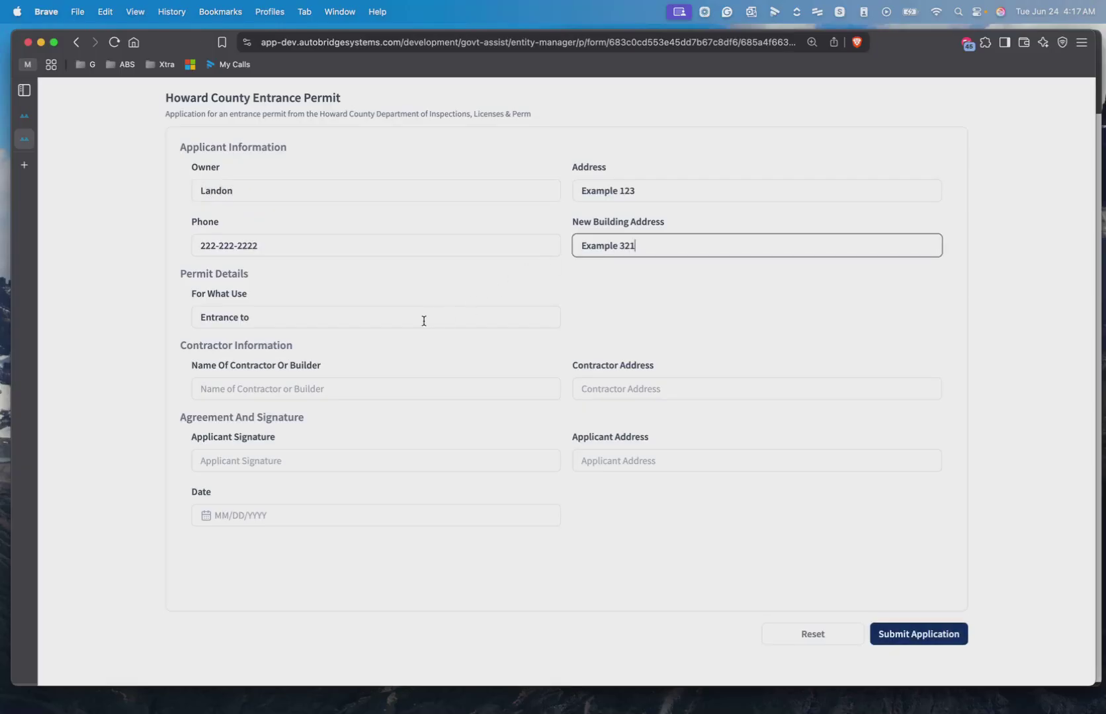
left_click(379, 318)
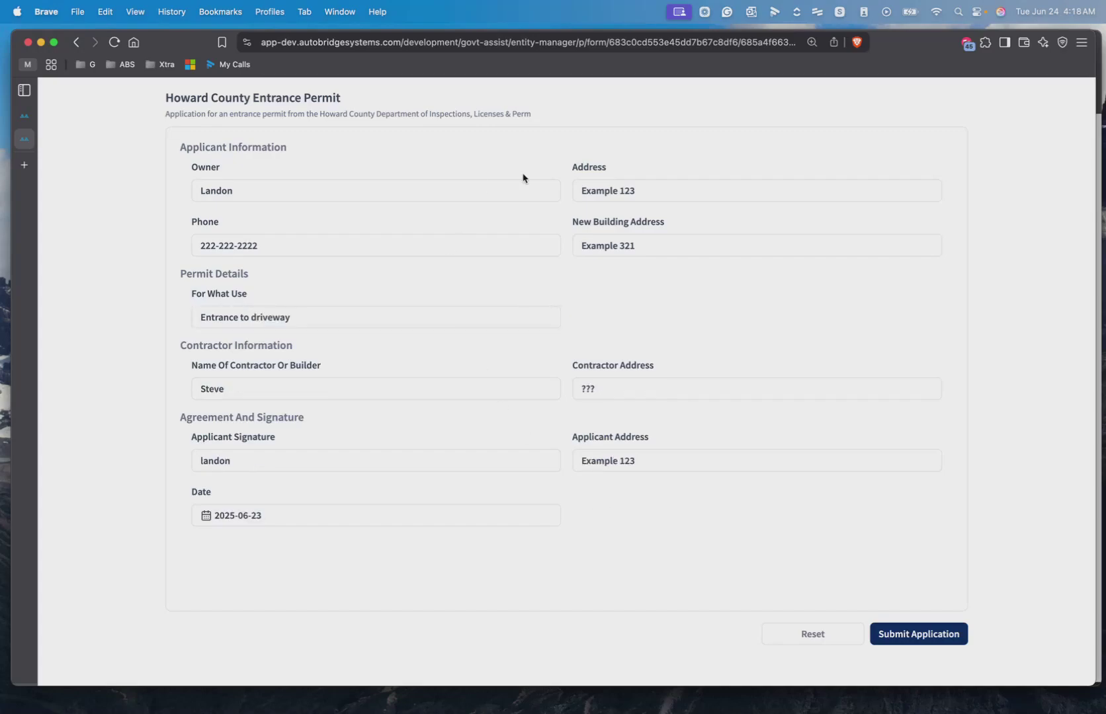
left_click(927, 633)
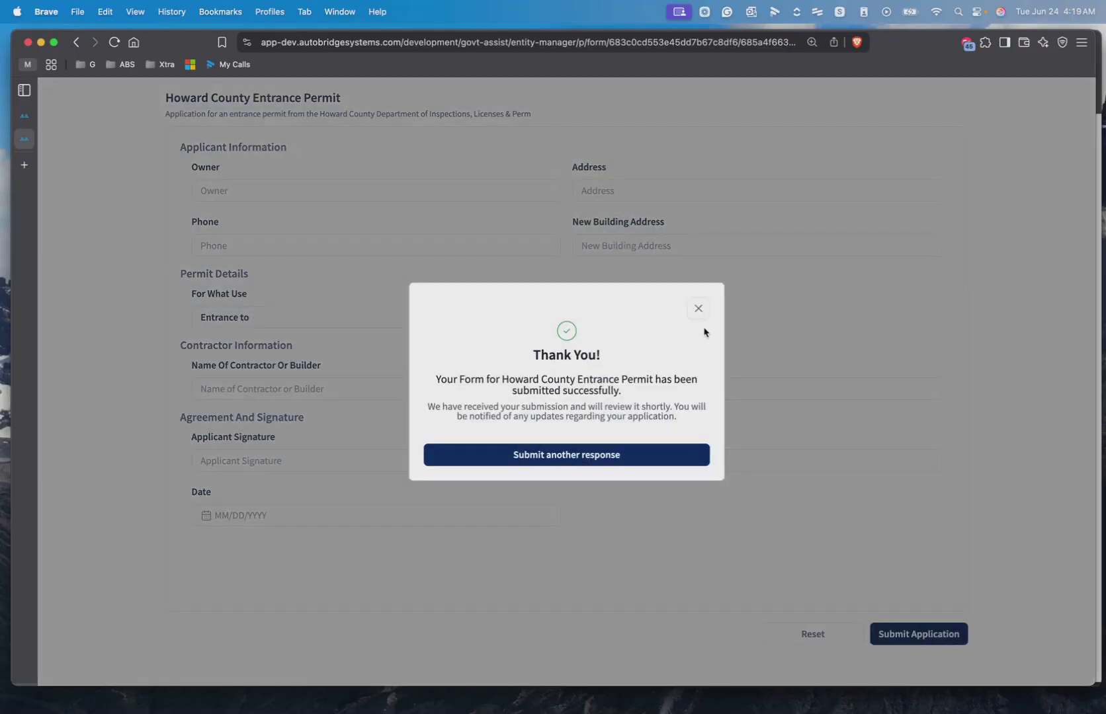
left_click(699, 308)
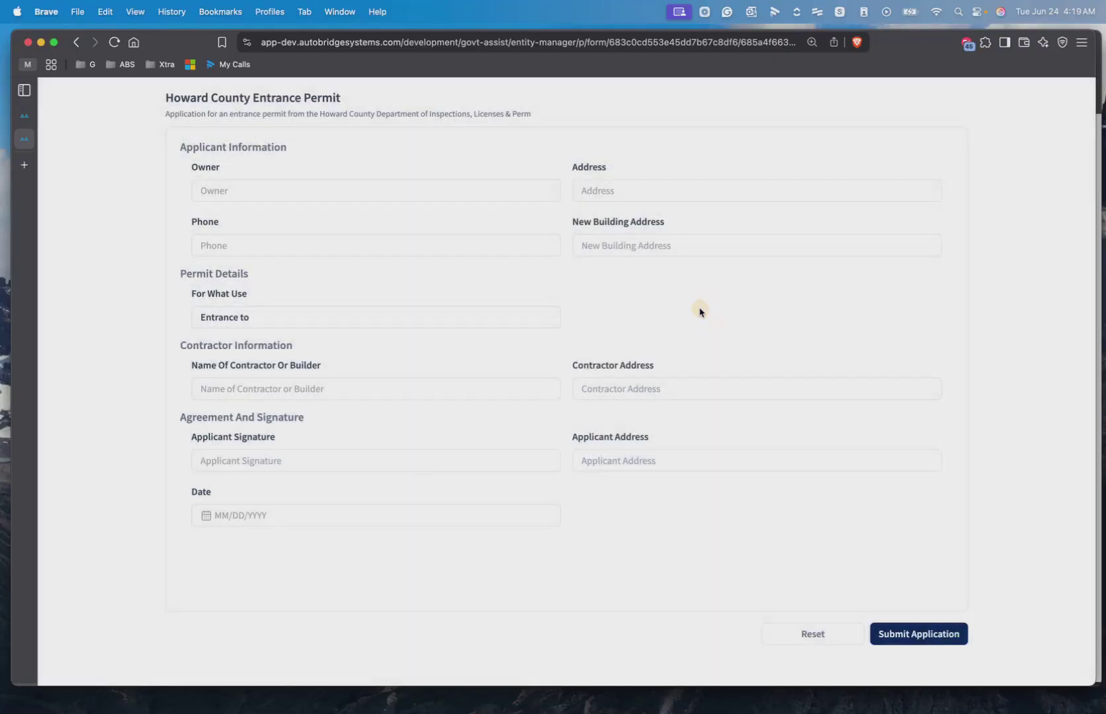
Close the public form's browser tab and open the Entrance Permit Application records
left_click(34, 116)
left_click(46, 138)
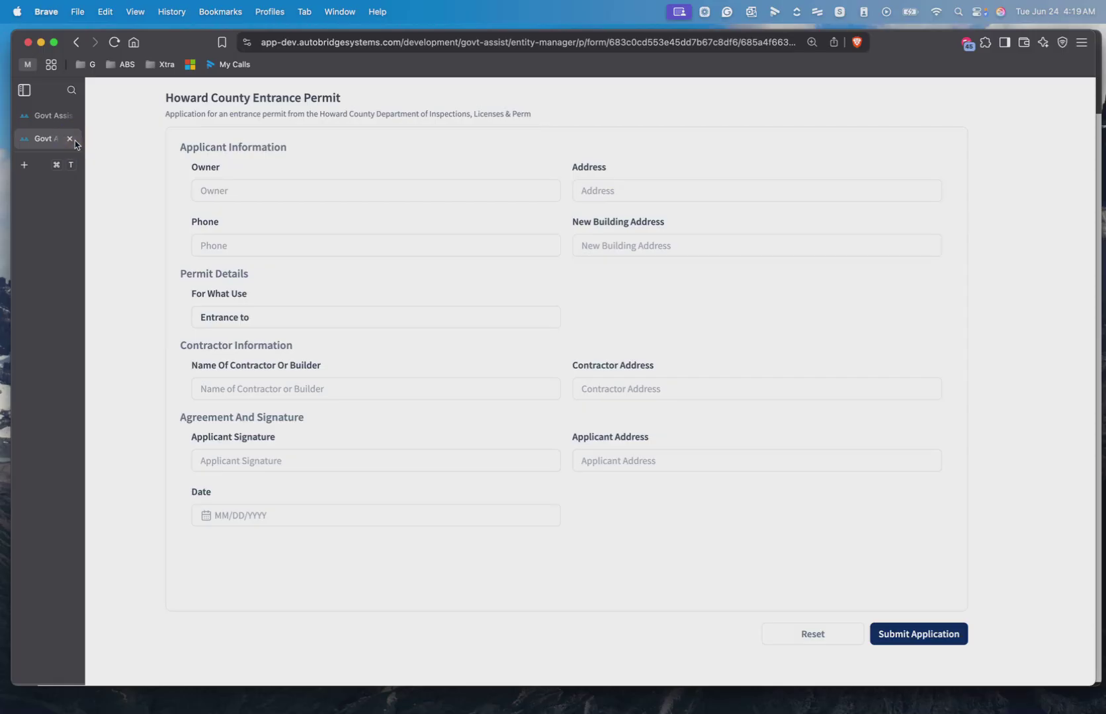
left_click(73, 140)
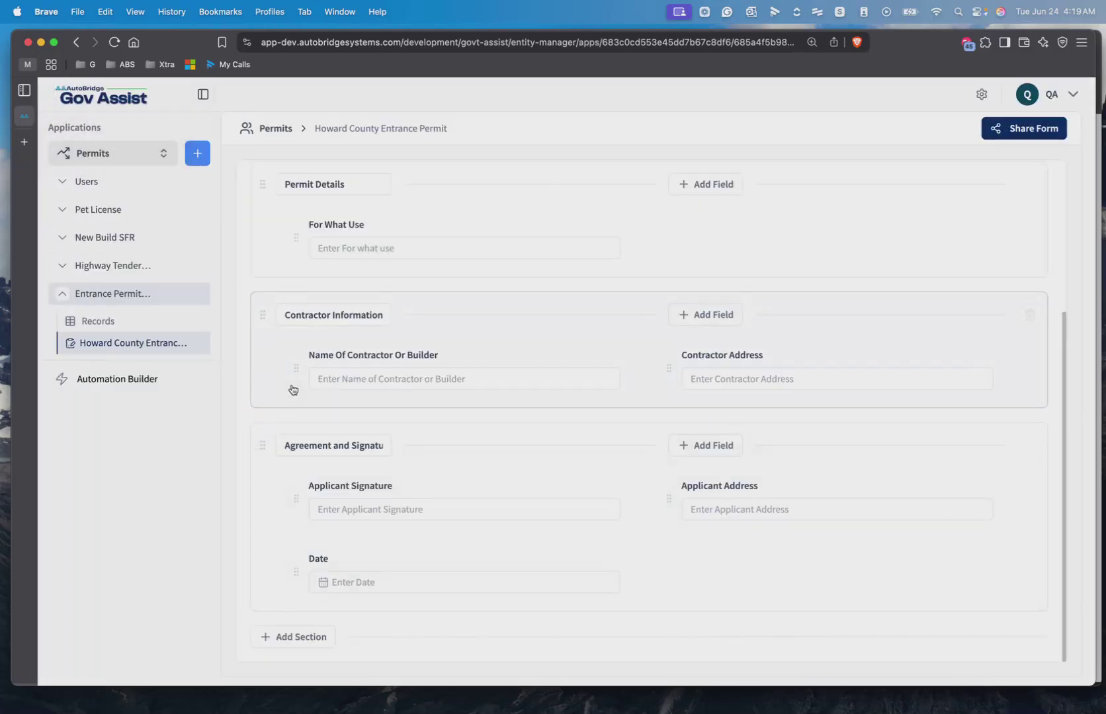
scroll(284, 394, "up", 5)
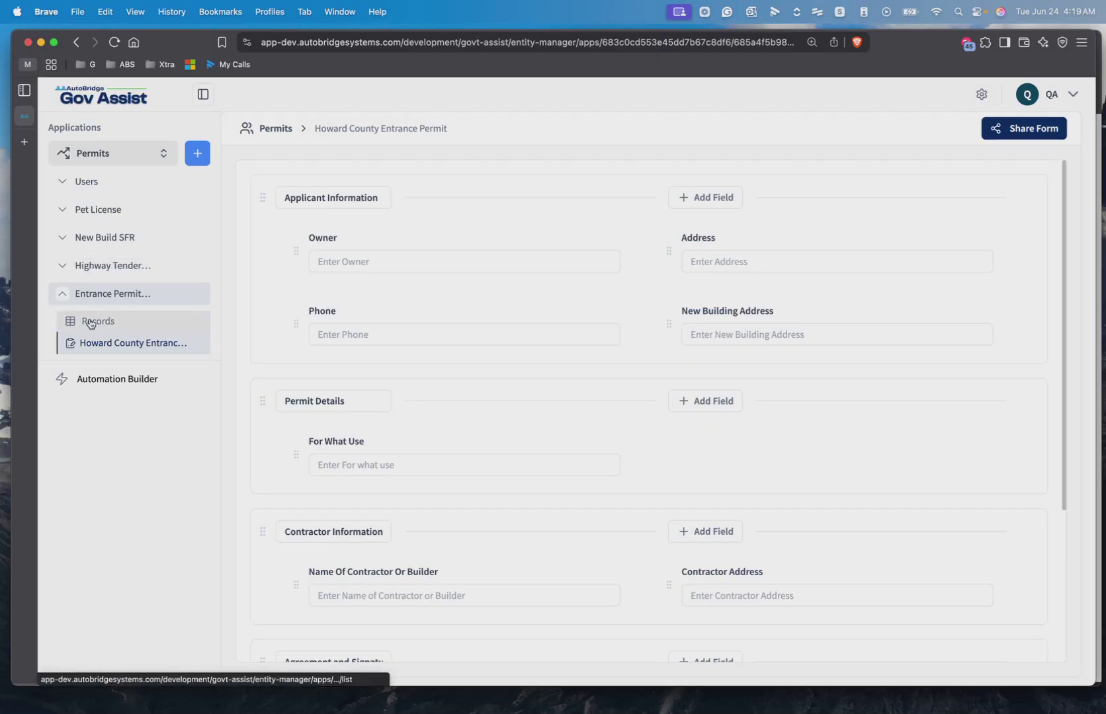
left_click(95, 323)
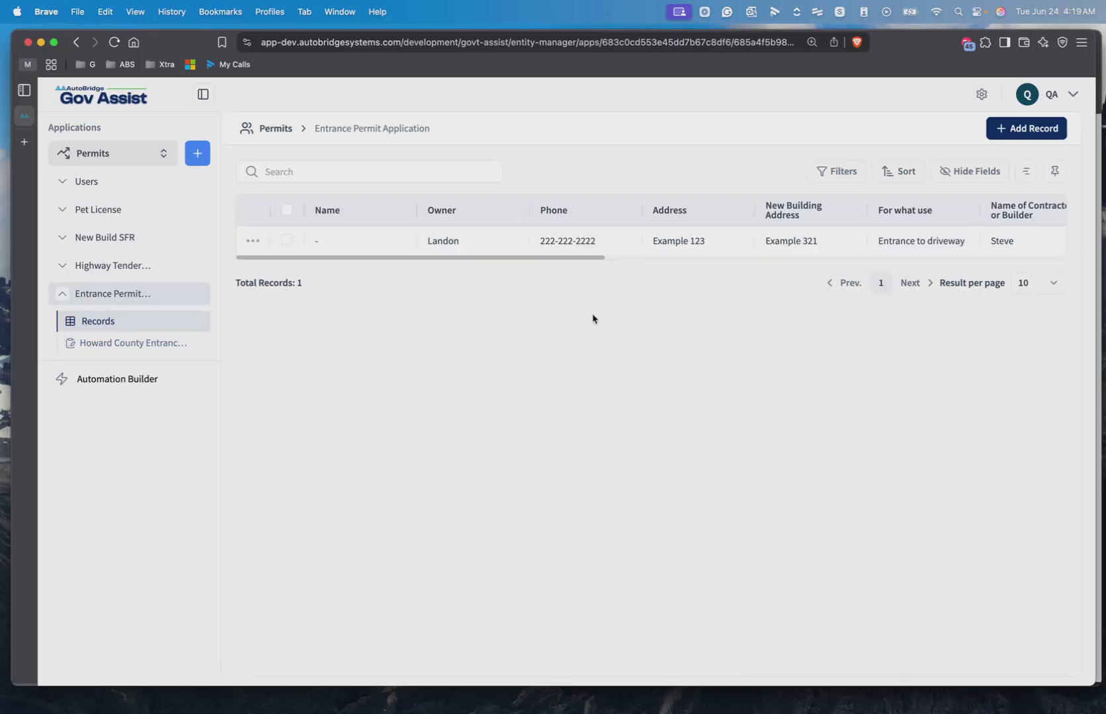
Review the submitted application's values across the record columns, from Owner through Reviewer Status
scroll(602, 239, "left", 3)
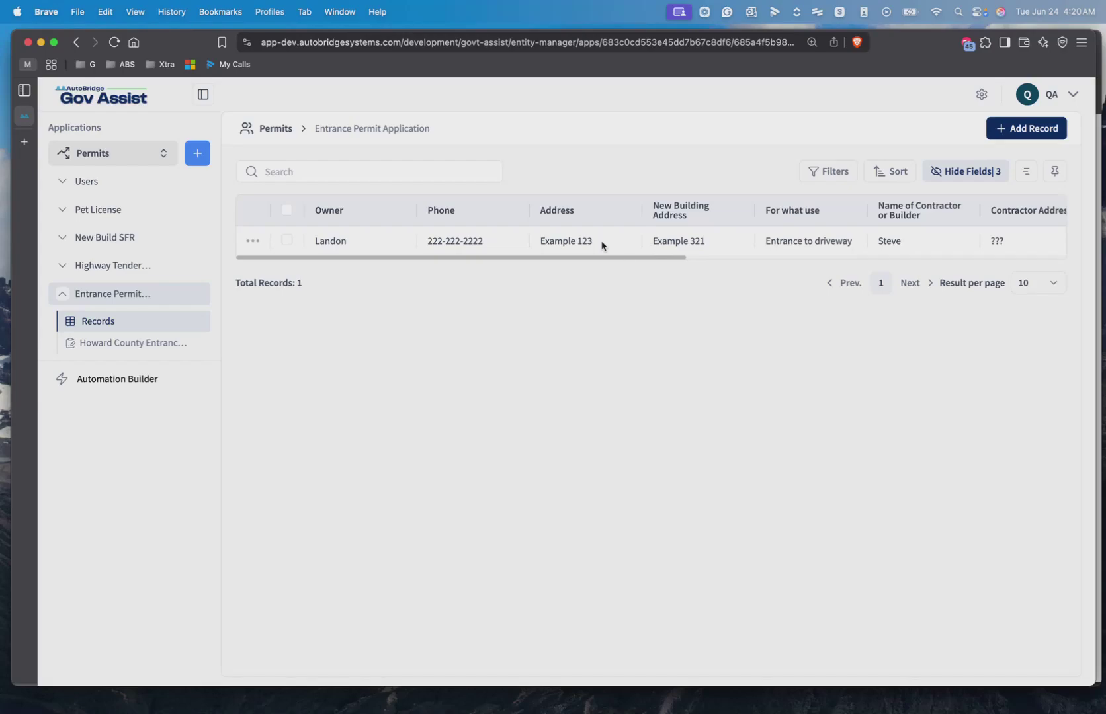
scroll(573, 234, "right", 3)
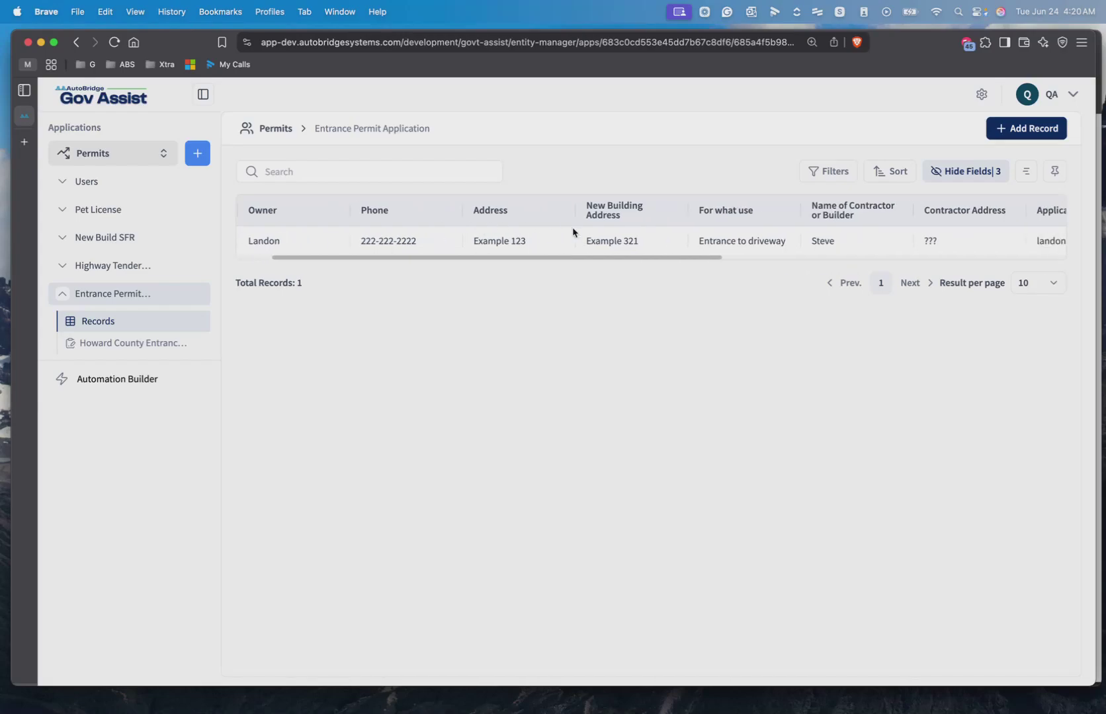
scroll(648, 232, "right", 7)
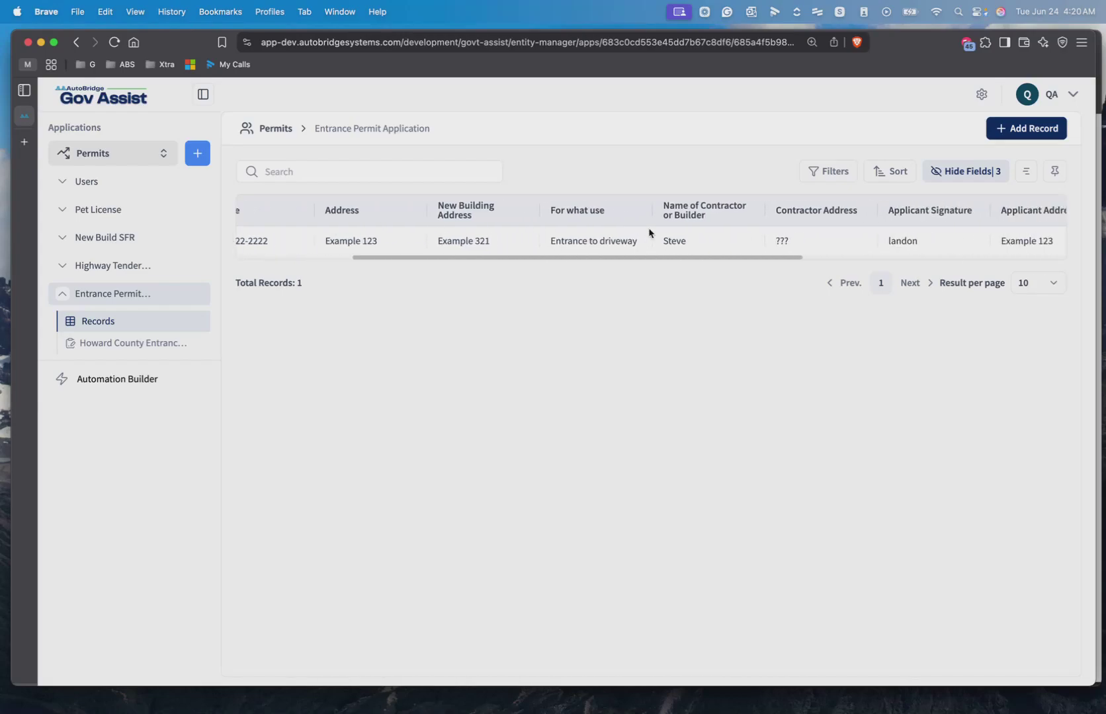
scroll(773, 225, "right", 20)
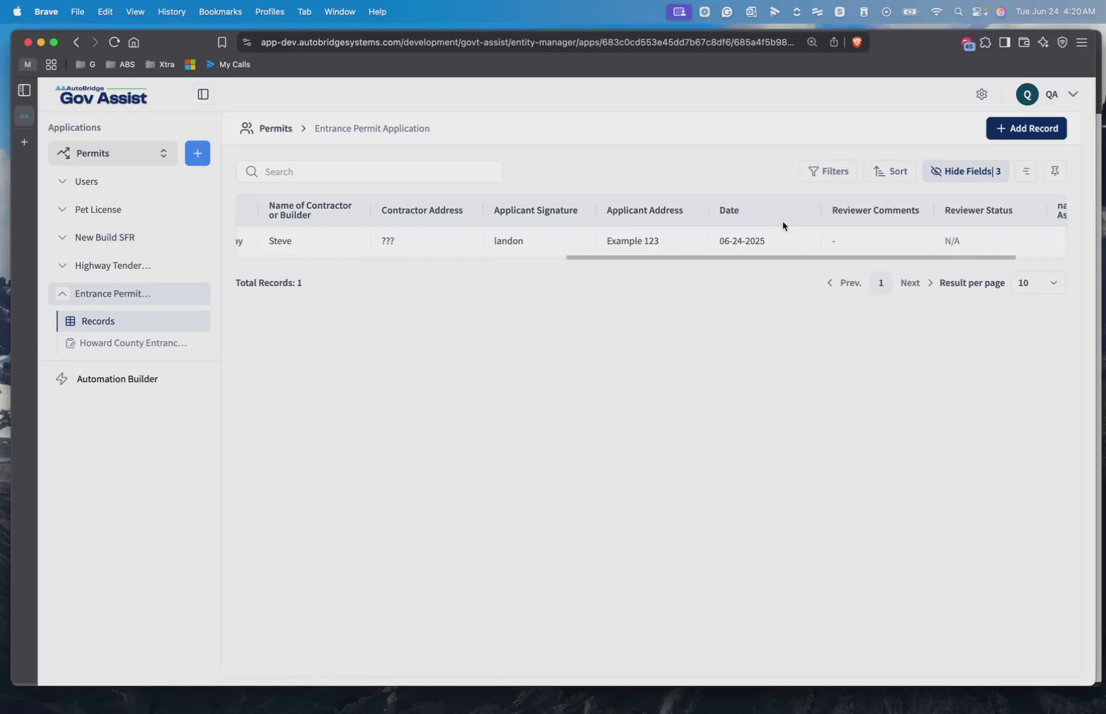
scroll(408, 236, "left", 20)
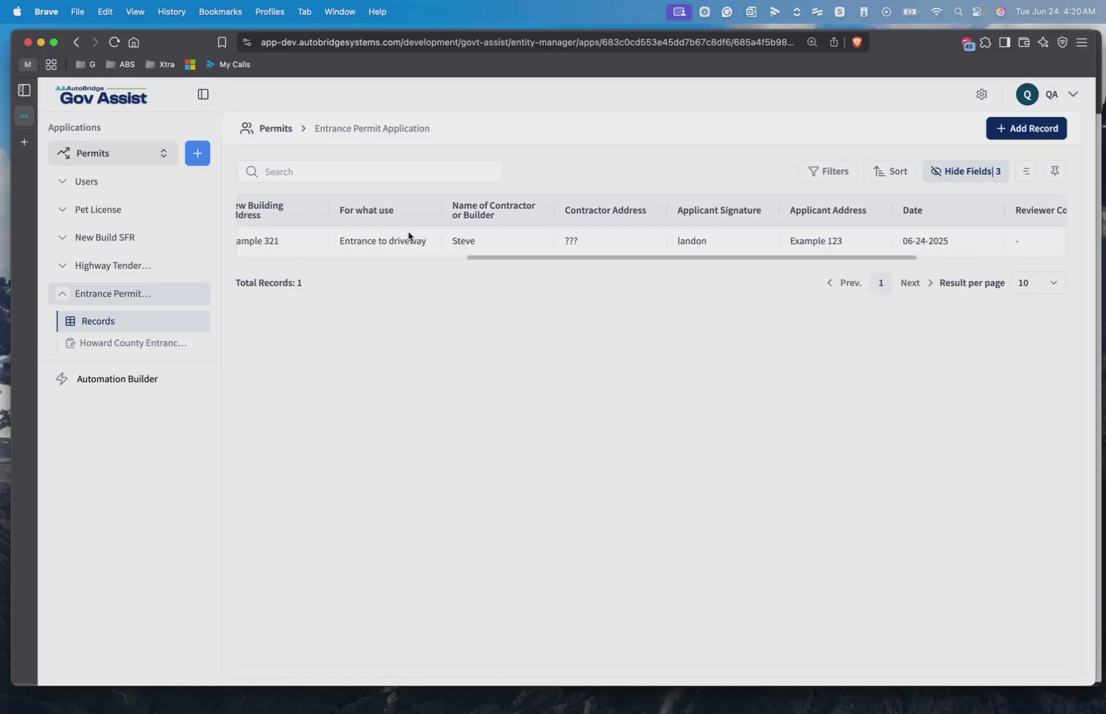
Open the submitted application for editing, choose a Reviewer Assignee, and set Reviewer Status to Approved
left_click(252, 240)
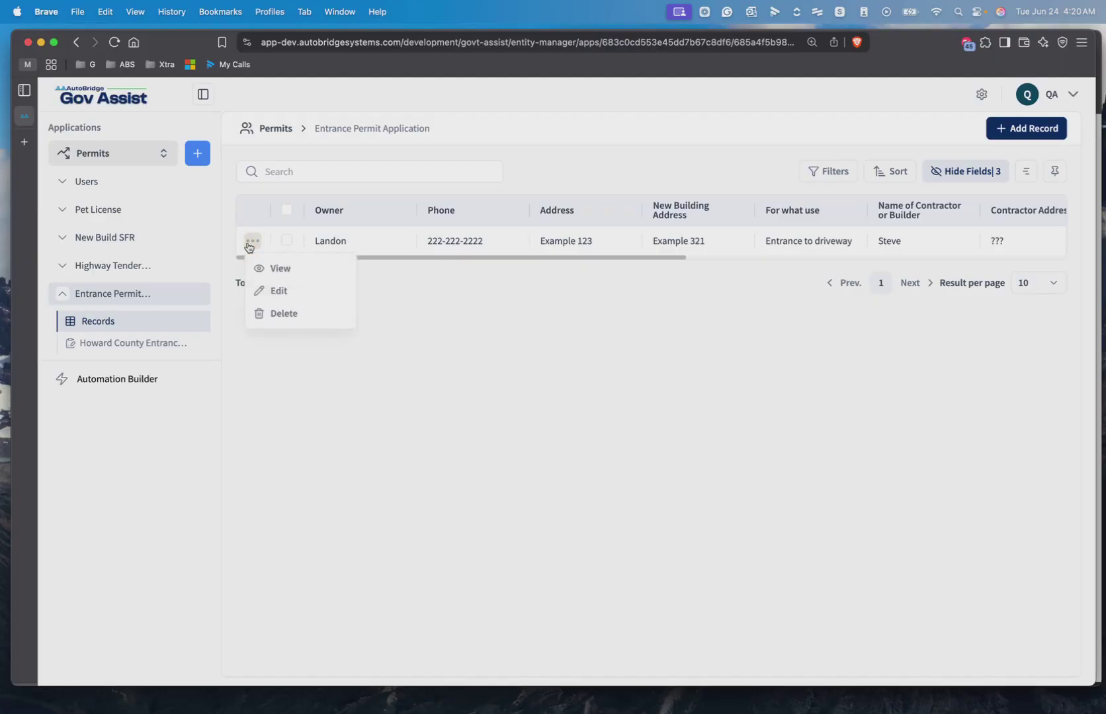
left_click(278, 290)
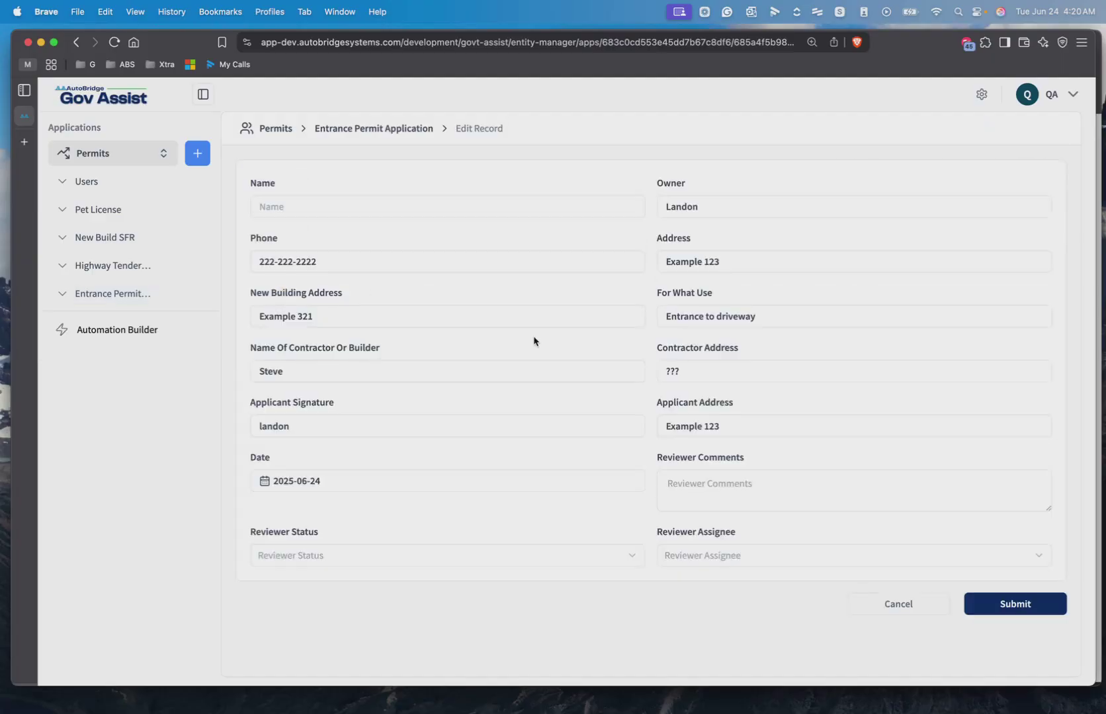
left_click(681, 556)
left_click(671, 438)
left_click(529, 556)
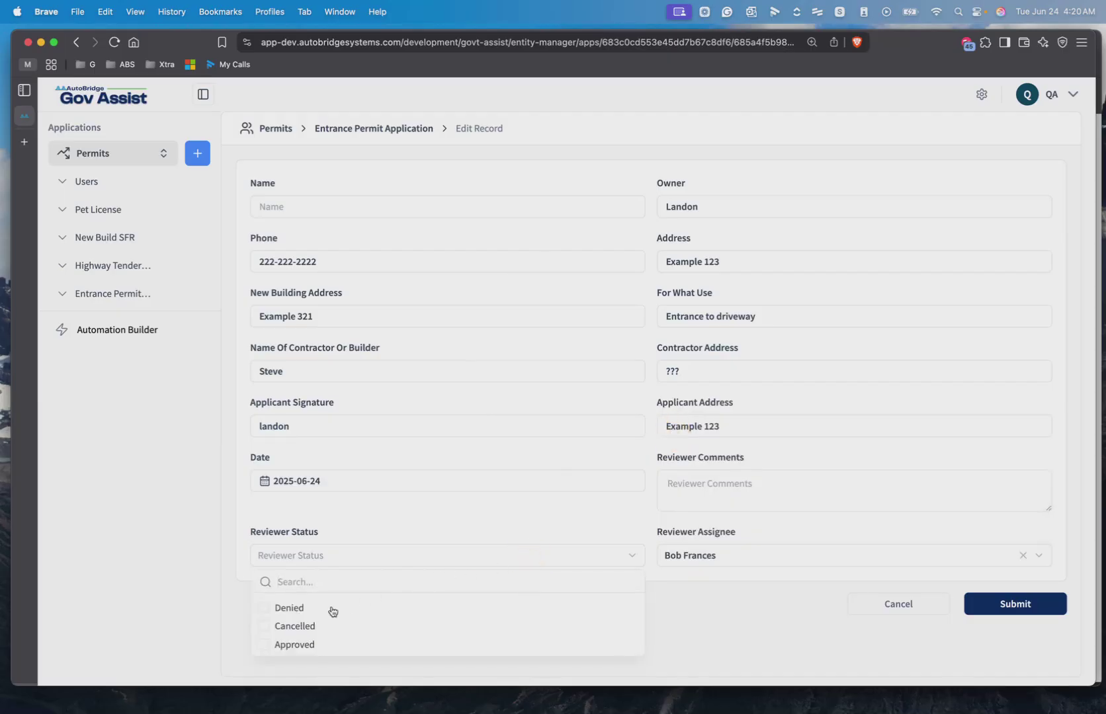
left_click(265, 645)
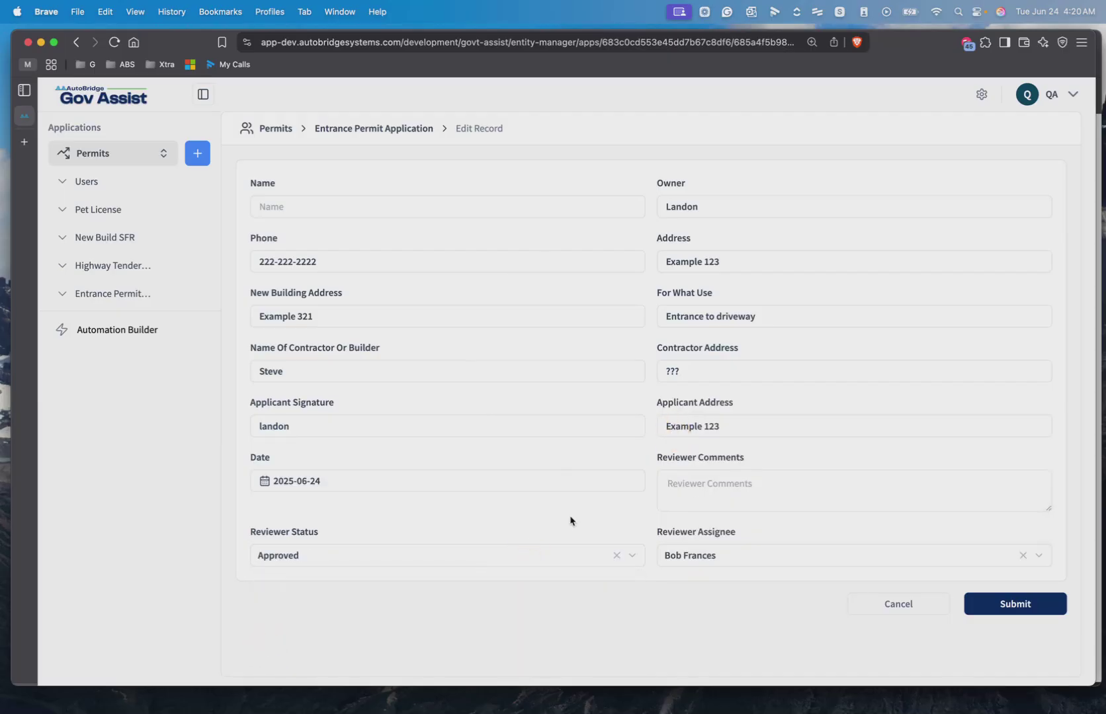
Enter "Looks good!" as the Reviewer Comments and submit the edited record
left_click(735, 483)
type("Looks good!")
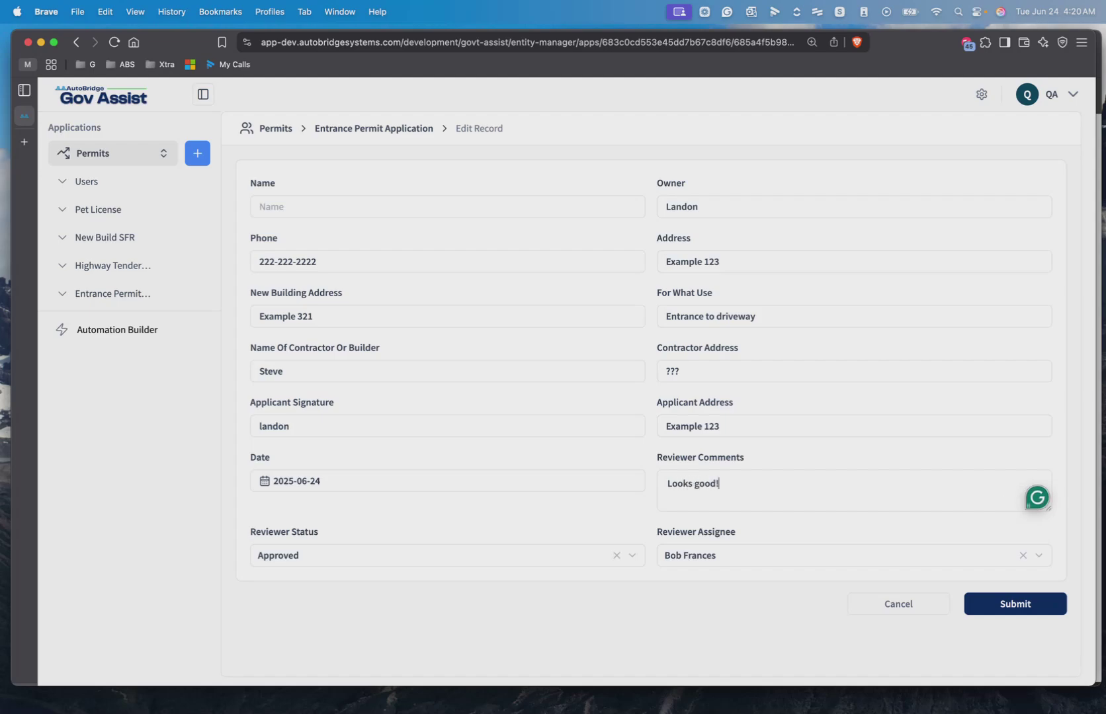
left_click(985, 603)
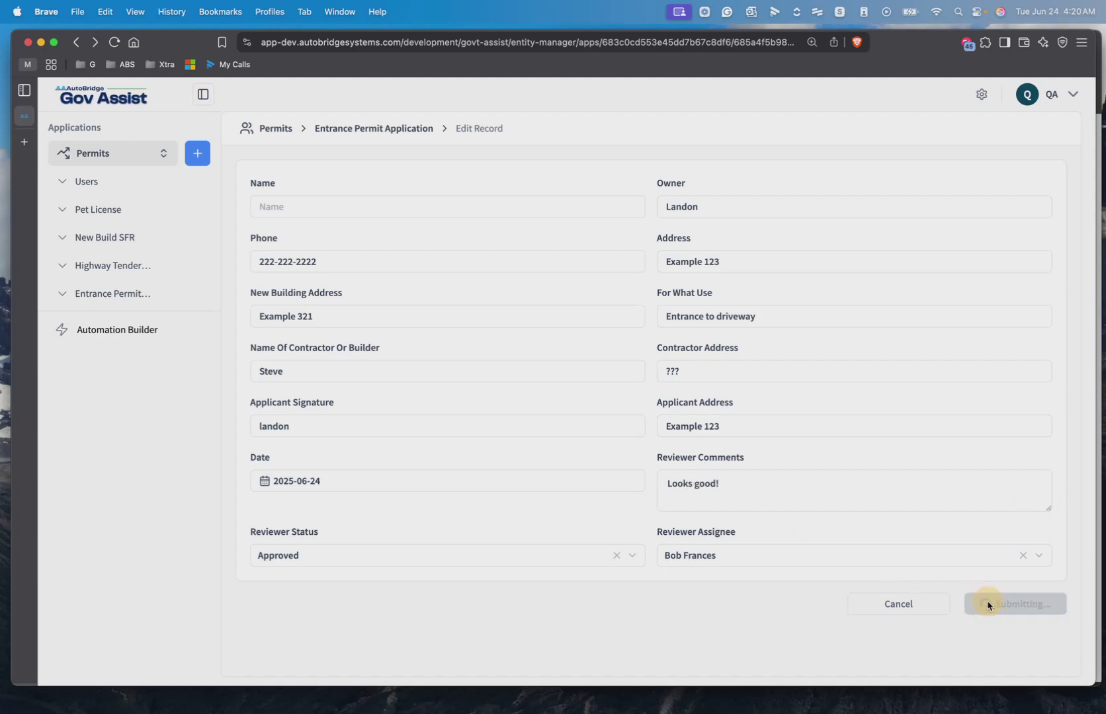
Check the updated record's reviewer comments, status and assignee columns in the records table
scroll(837, 240, "right", 10)
scroll(838, 236, "right", 10)
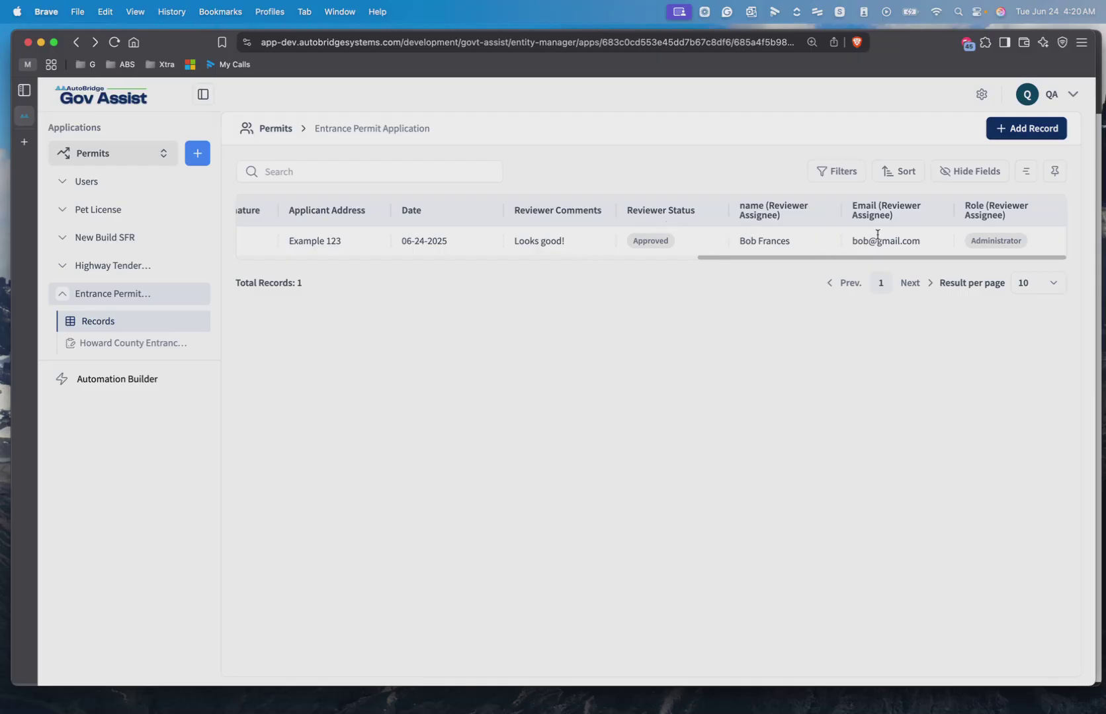
scroll(744, 235, "left", 10)
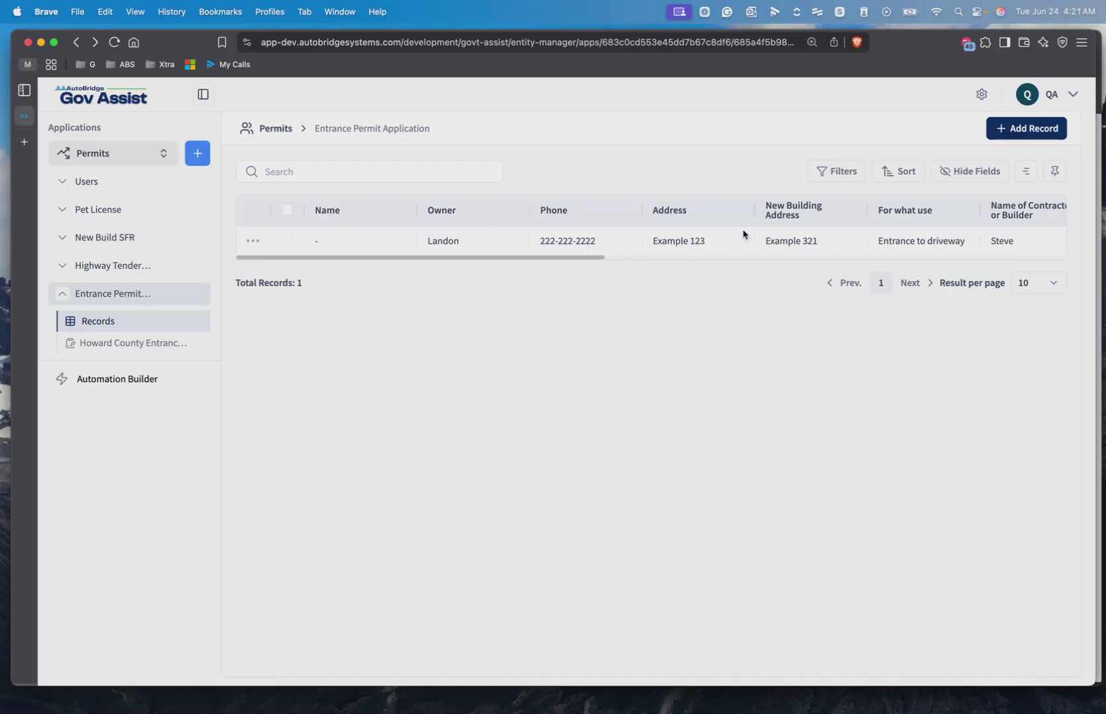